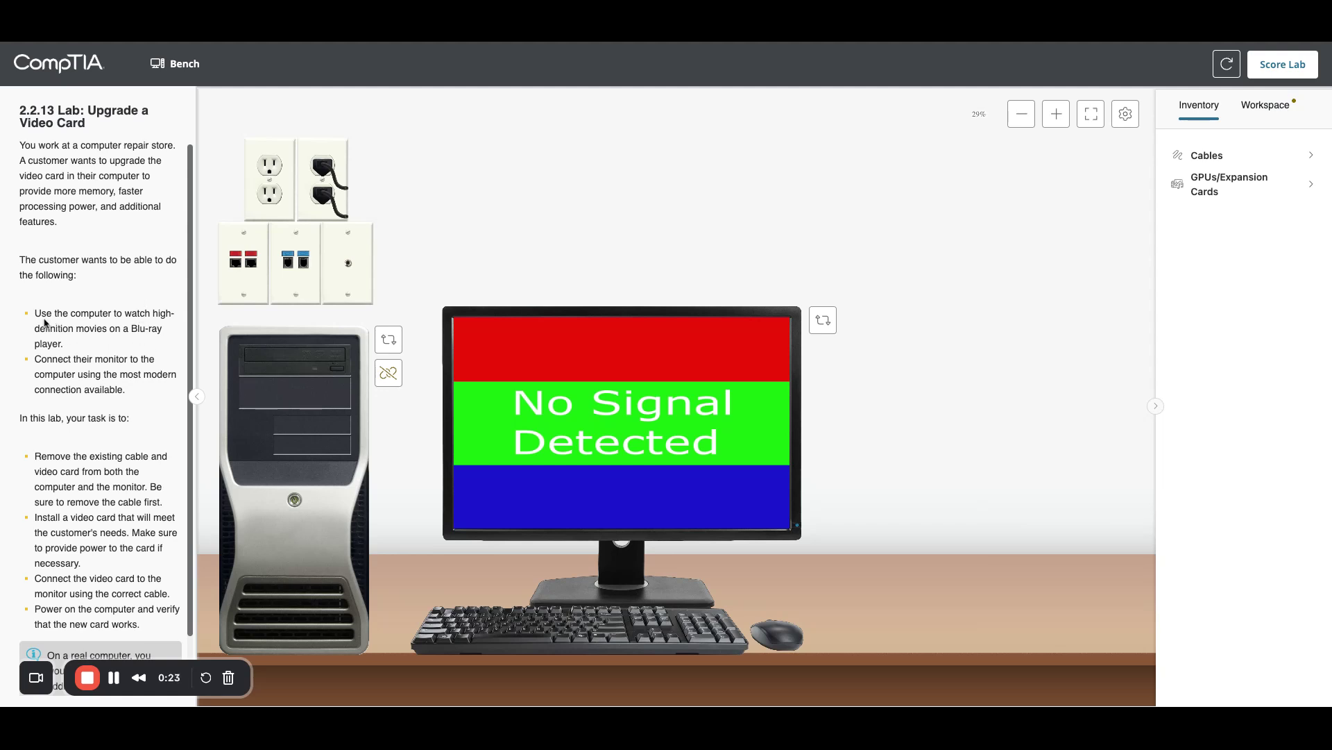
Copy the two customer requirement bullets from the lab instructions
drag(38, 315, 128, 398)
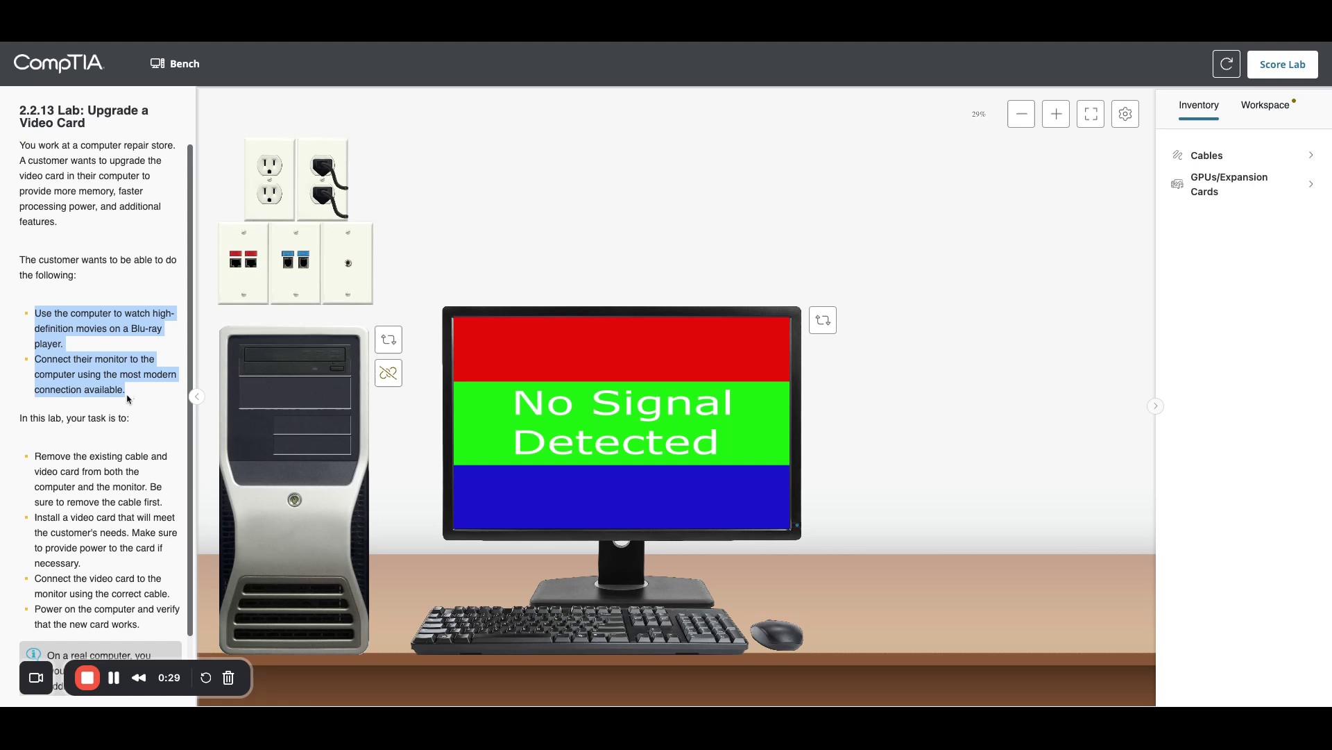
key(ctrl+c)
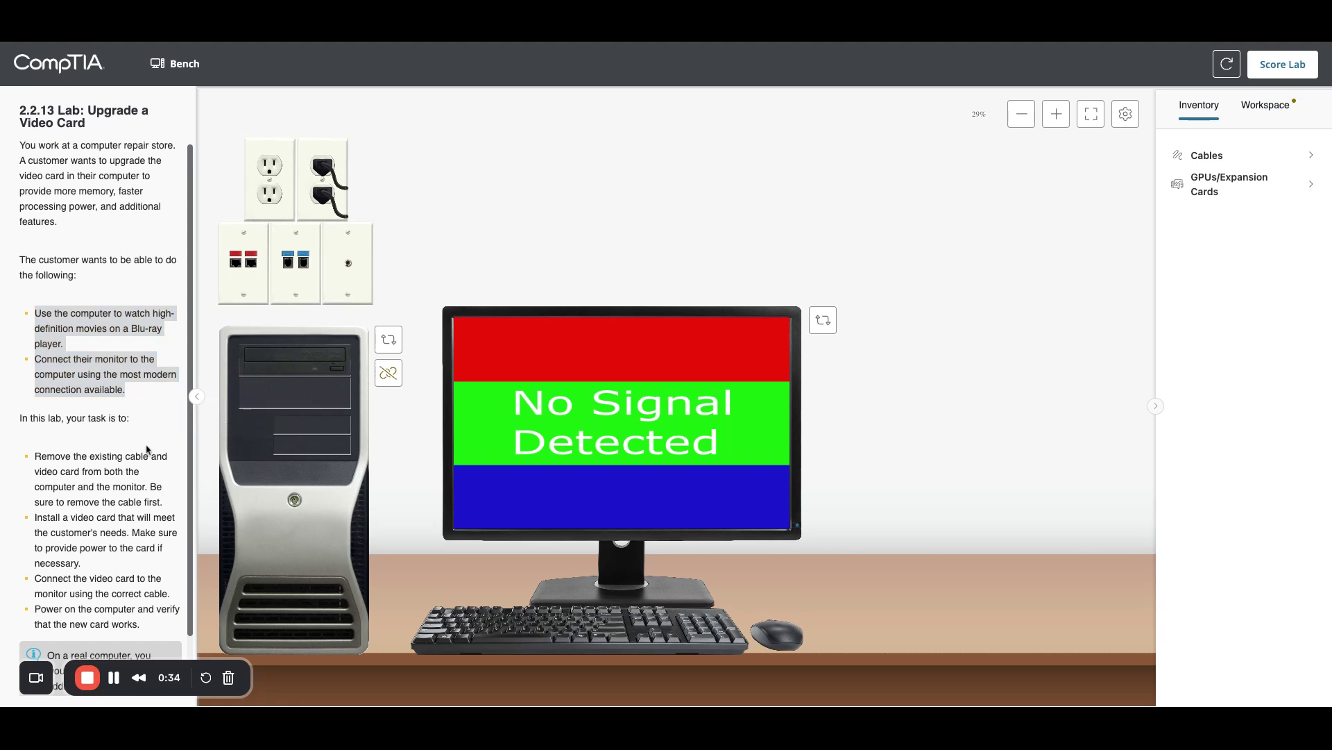
scroll(148, 450, down, 1)
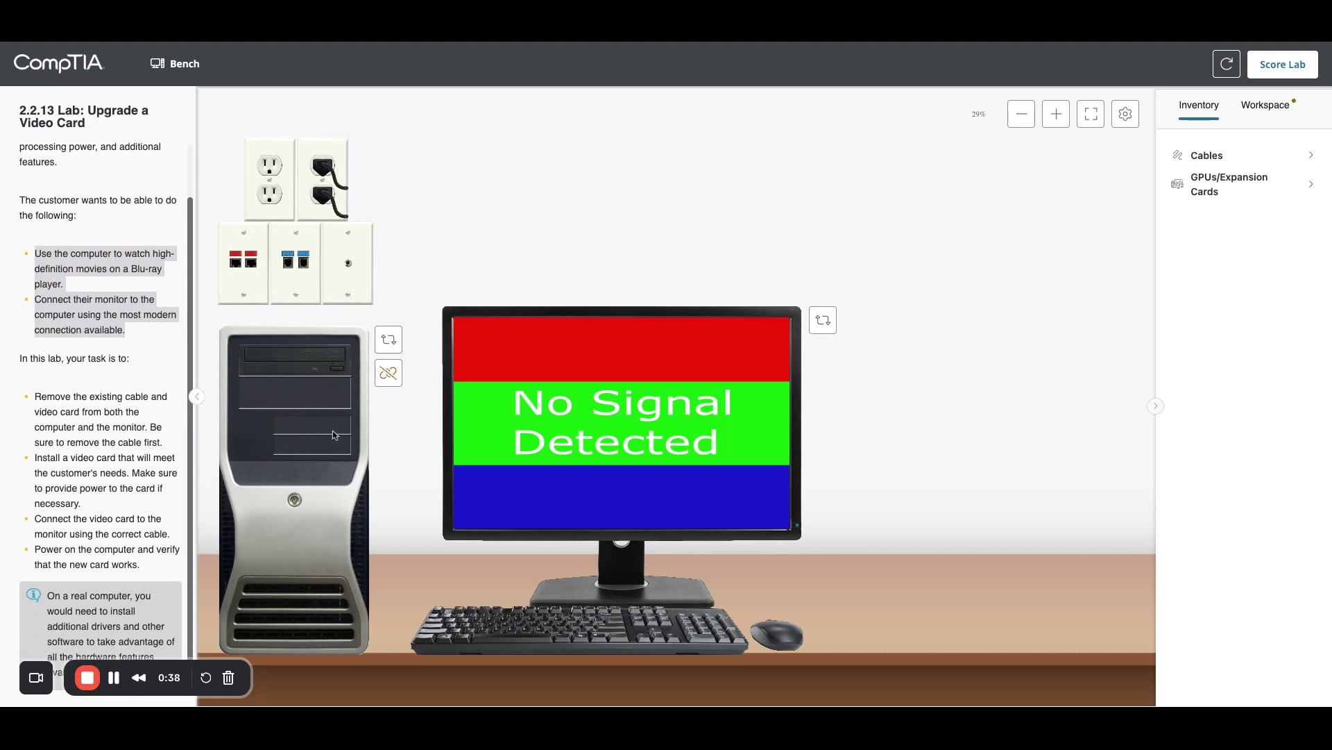
click(108, 414)
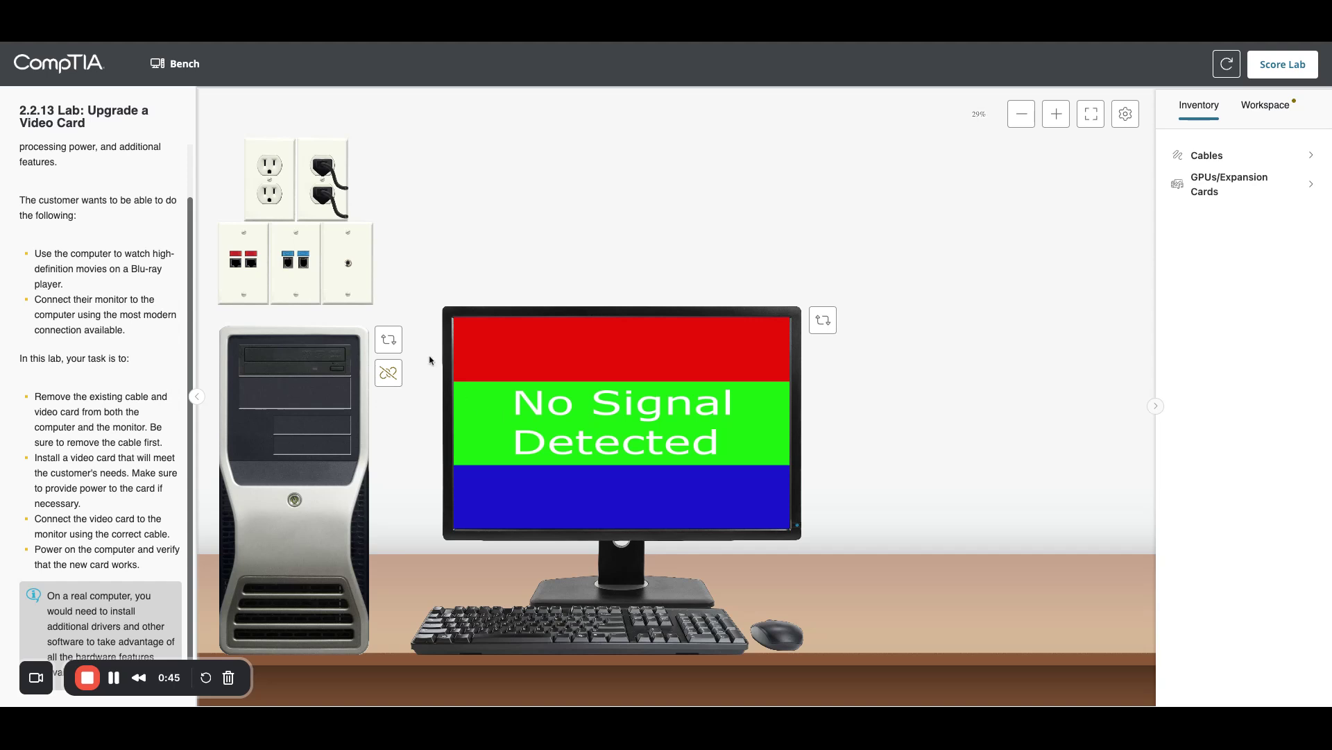
Turn the tower to its Back view and zoom on the VGA port
click(390, 341)
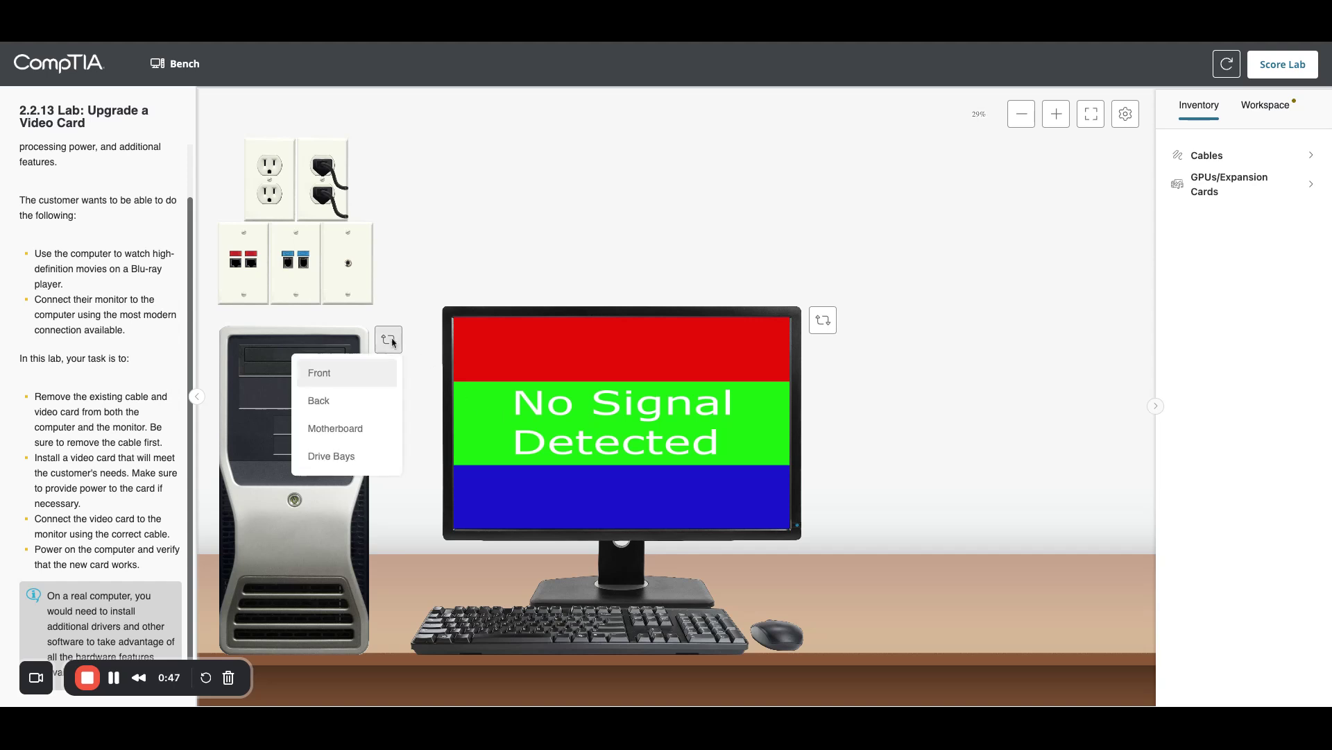
click(335, 400)
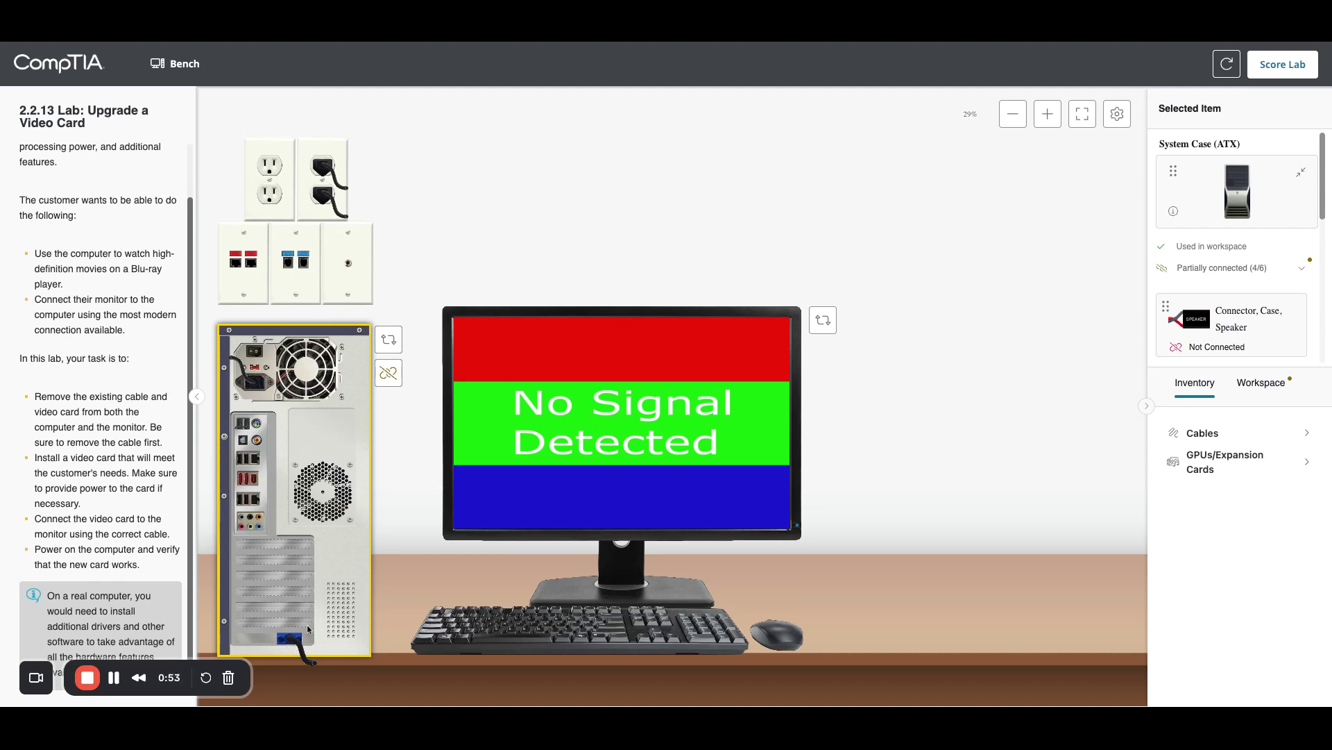
scroll(323, 615, up, 5)
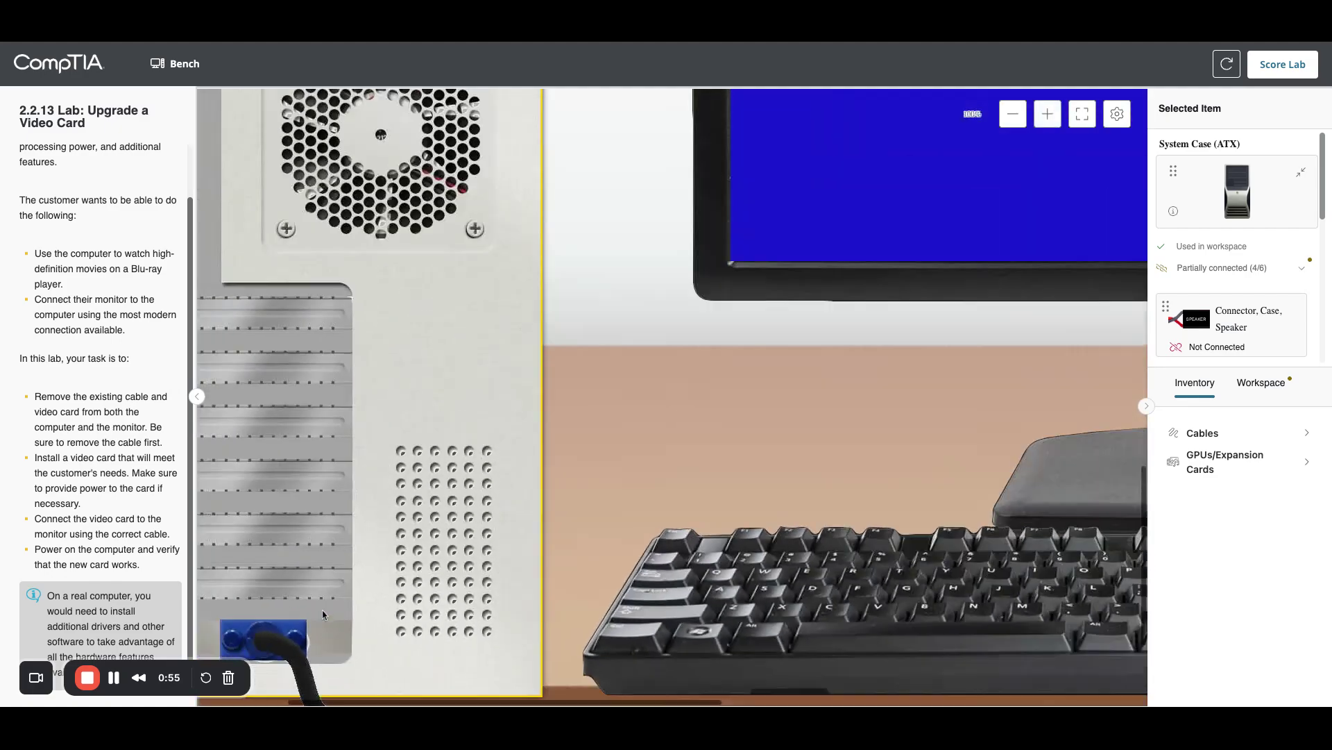
scroll(323, 615, down, 4)
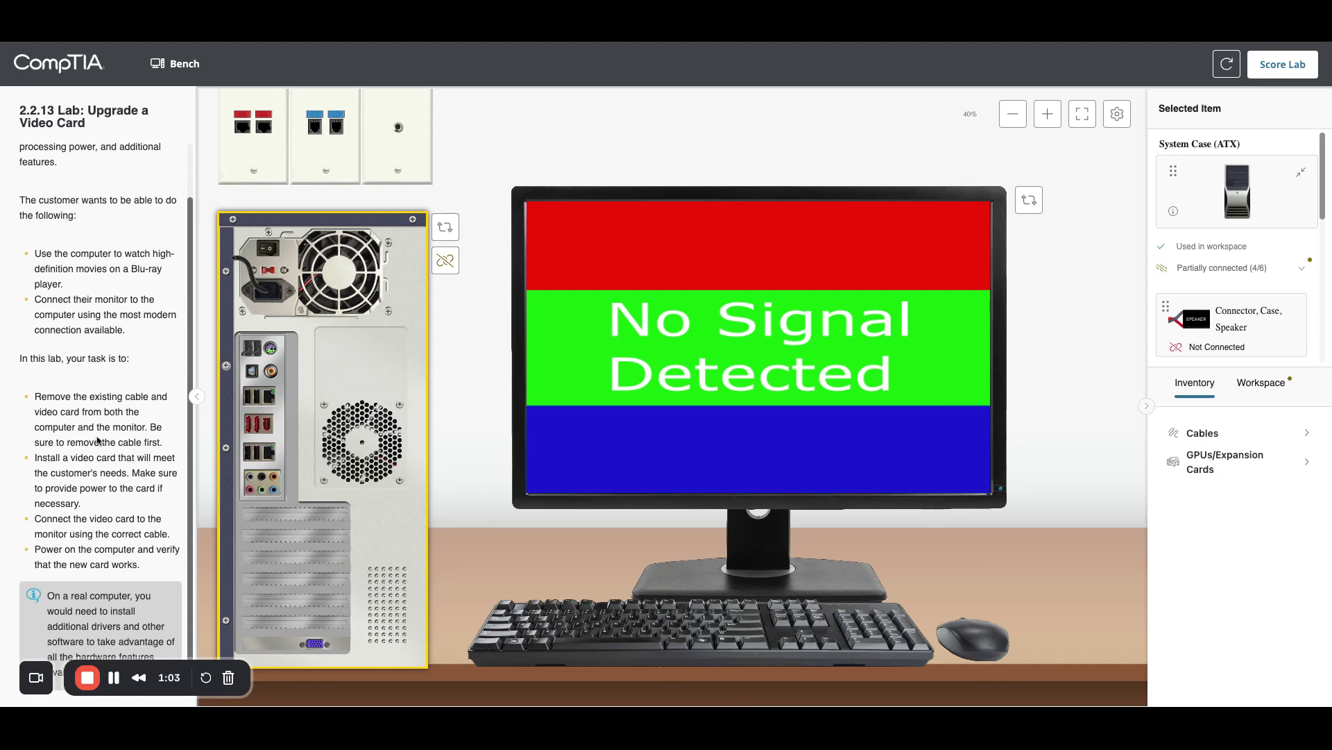
Switch the tower to its Motherboard view, zoom in, and pull the VGA PCI card out of the bottom slot
click(443, 229)
click(404, 317)
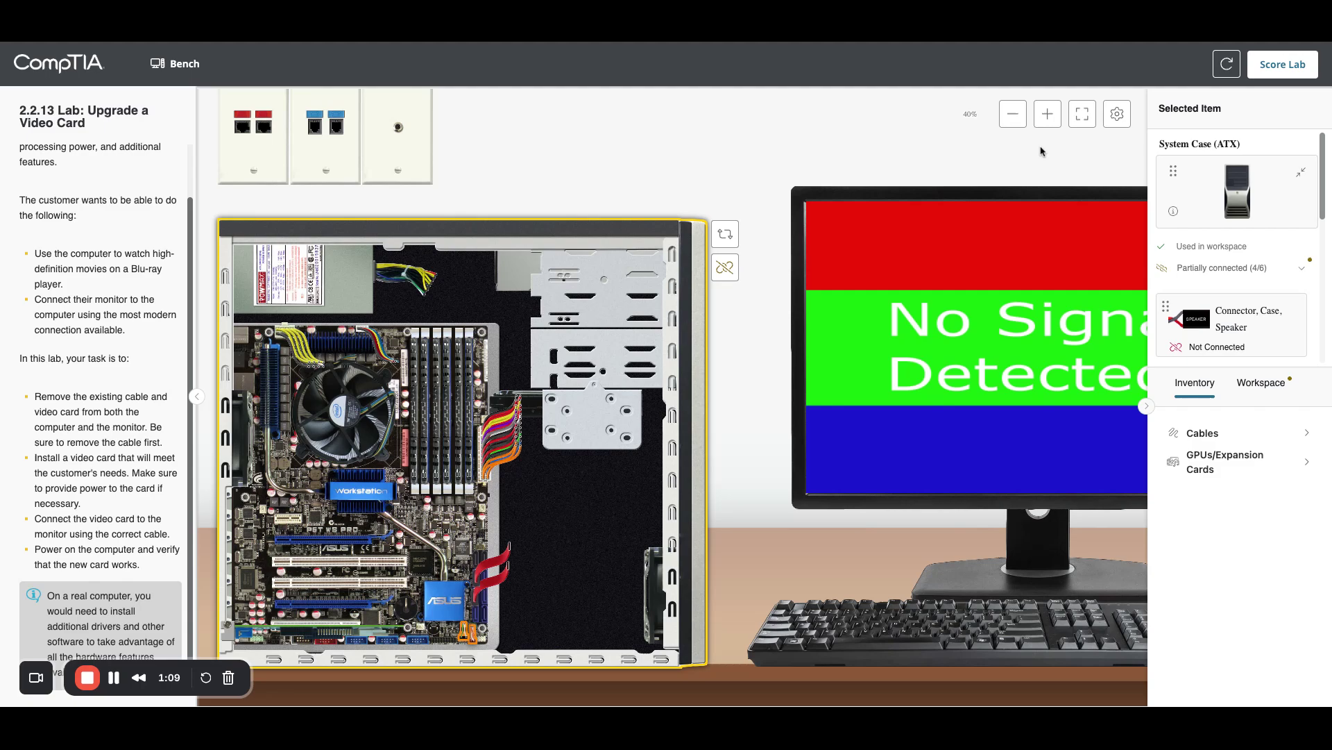
click(1047, 114)
click(1047, 114)
scroll(858, 378, up, 1)
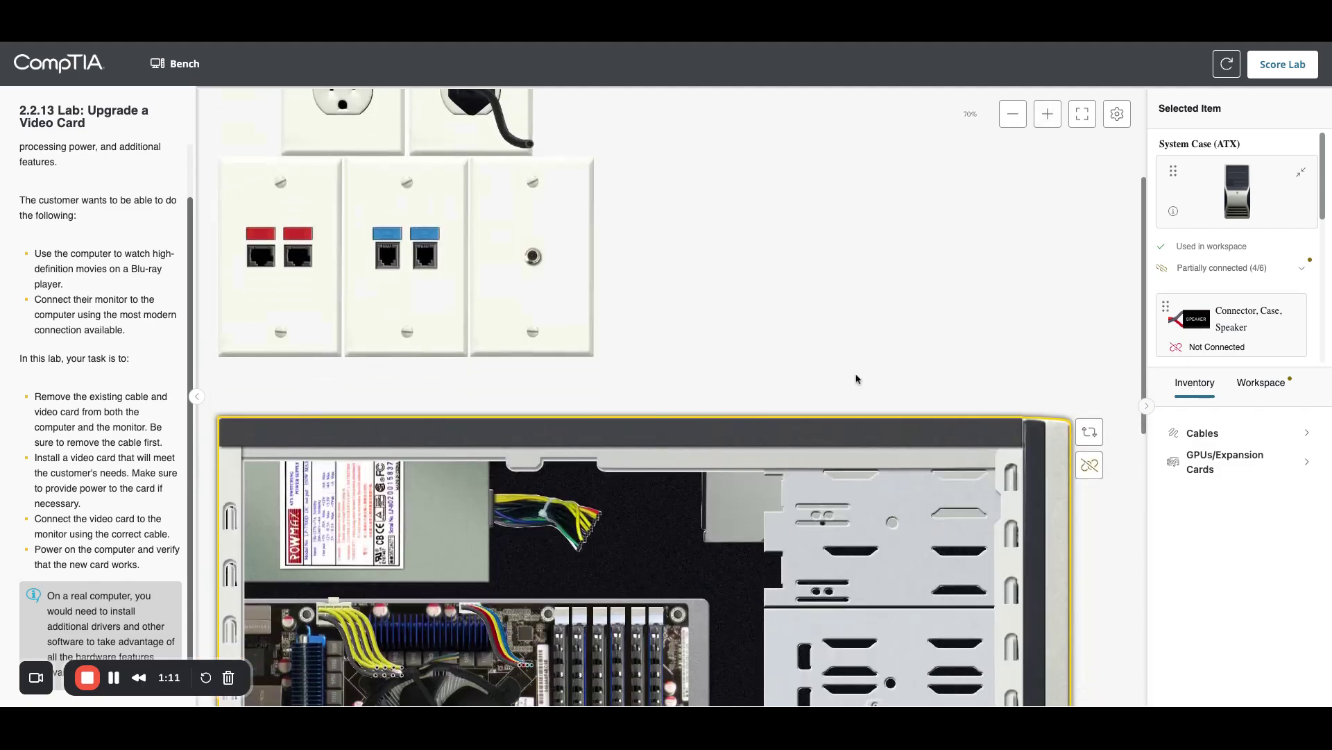
scroll(859, 379, down, 2)
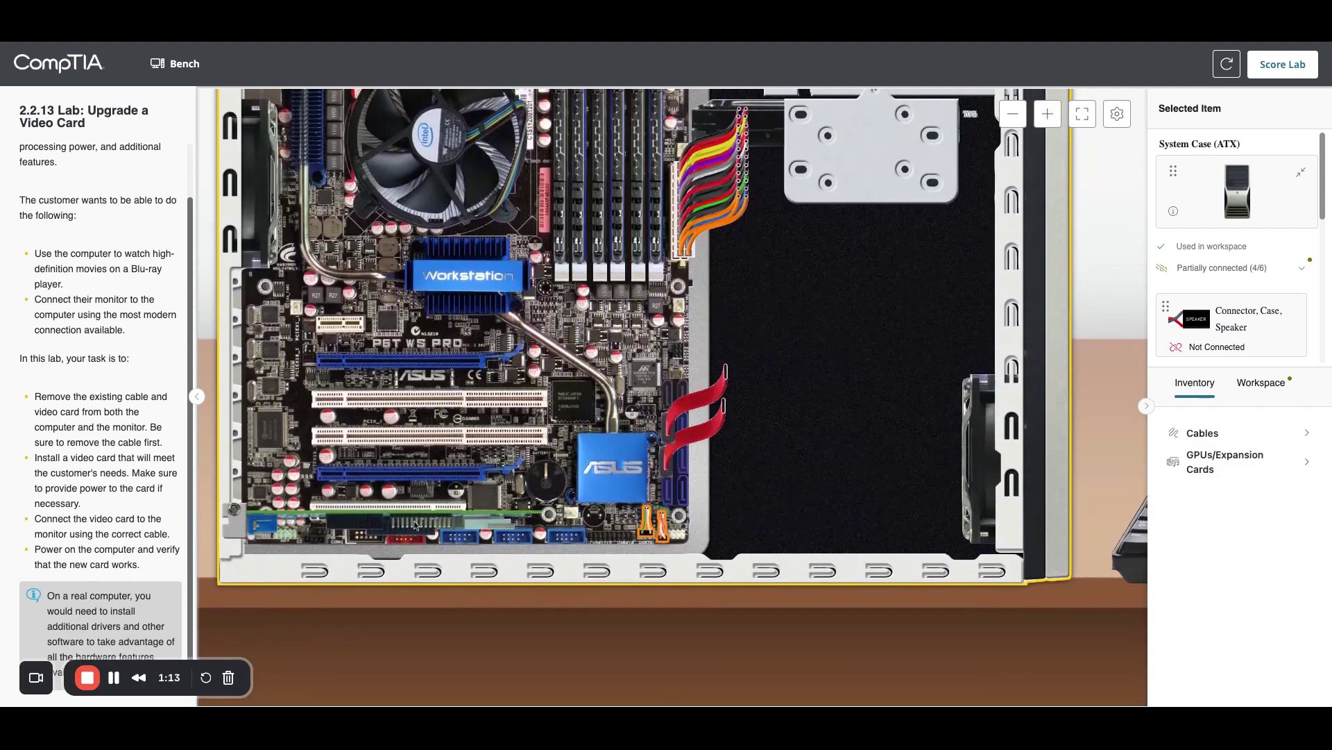
click(360, 522)
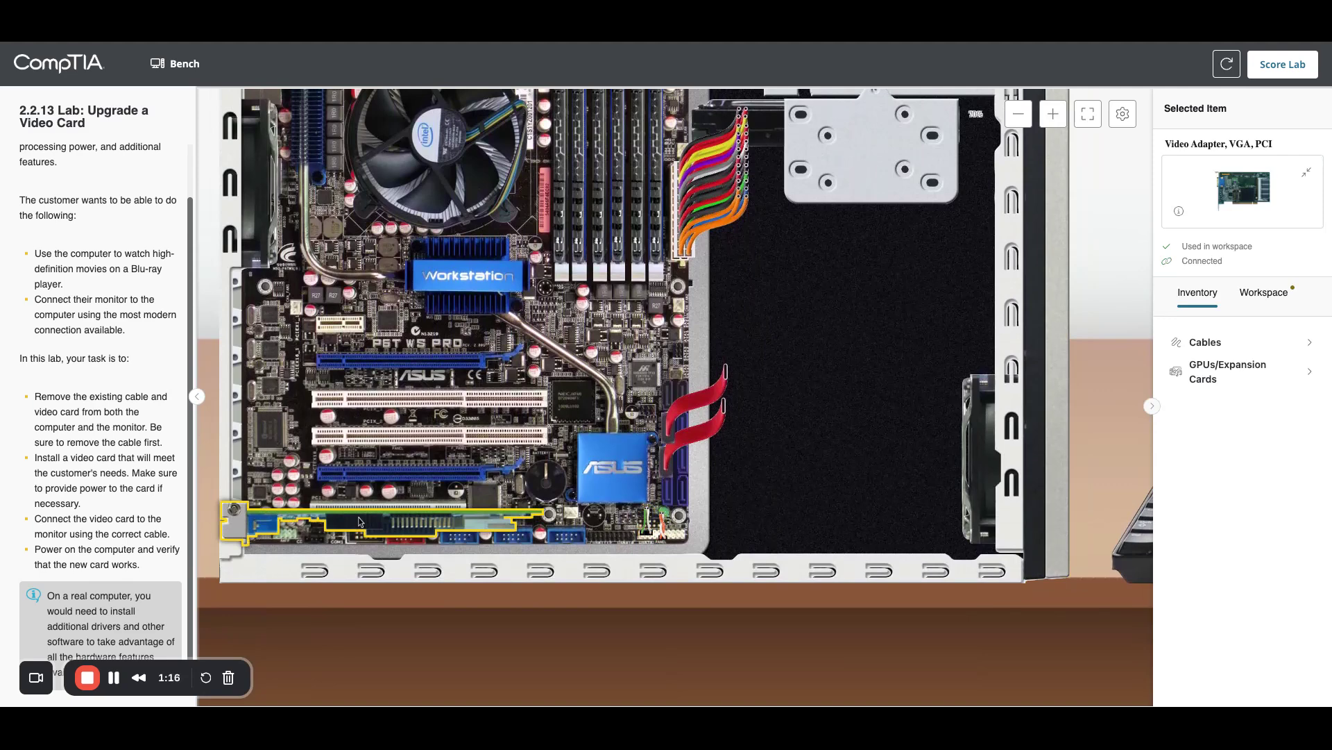
drag(360, 522, 375, 519)
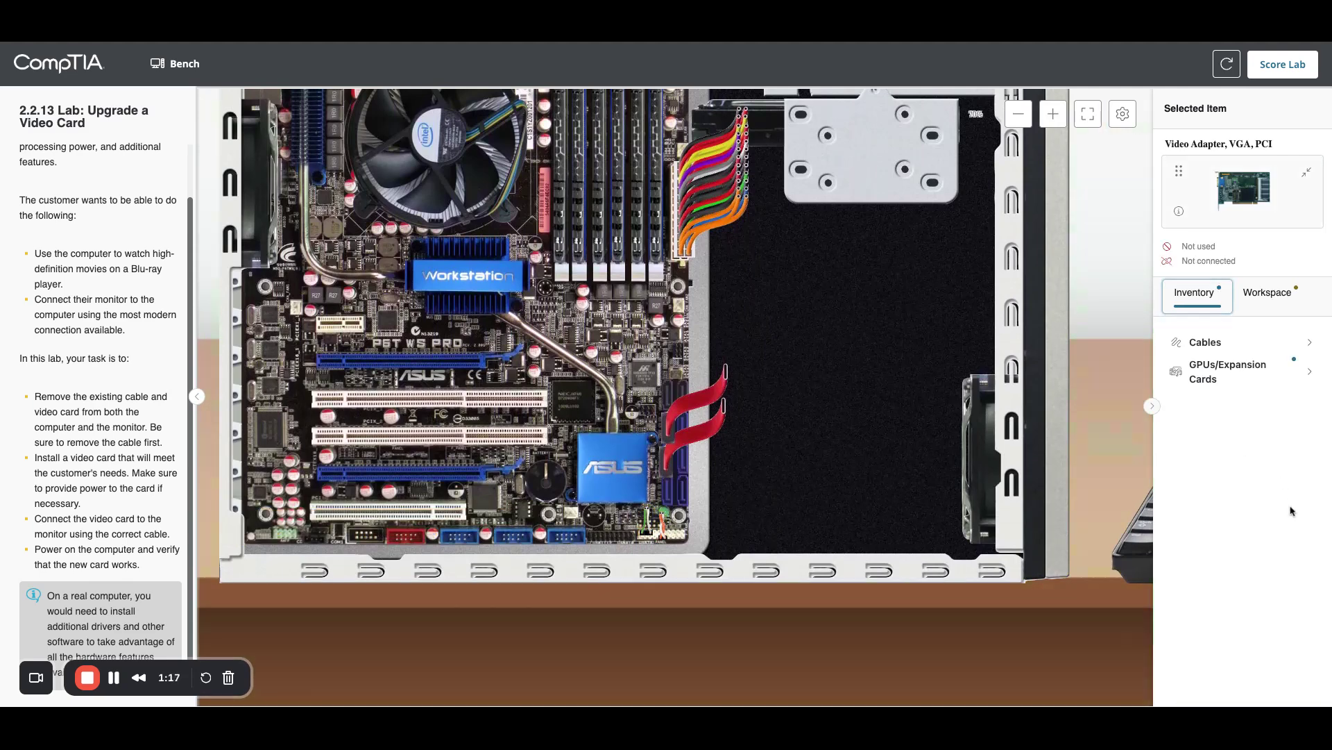
Install the Video Adapter, DVI-I, HDMI, Crossfire from GPUs/Expansion Cards into the highlighted motherboard slot
click(1219, 375)
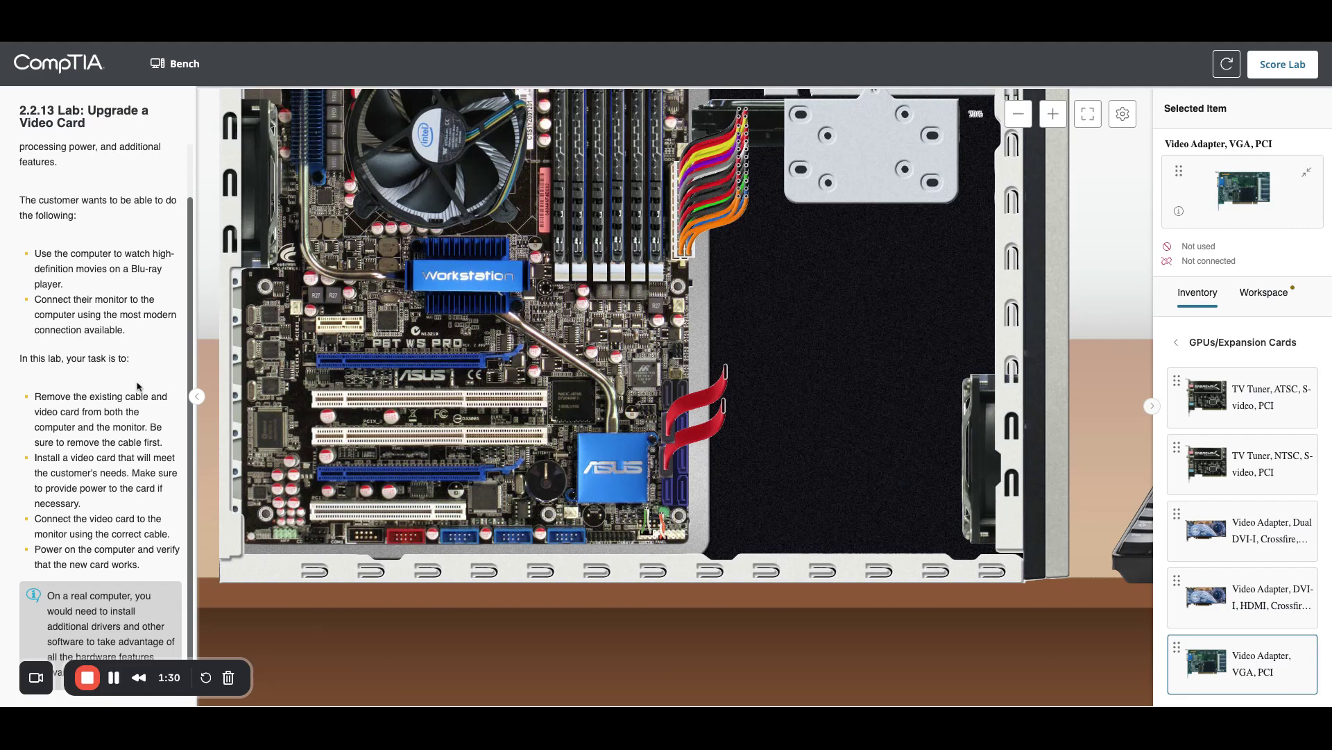
scroll(137, 379, up, 2)
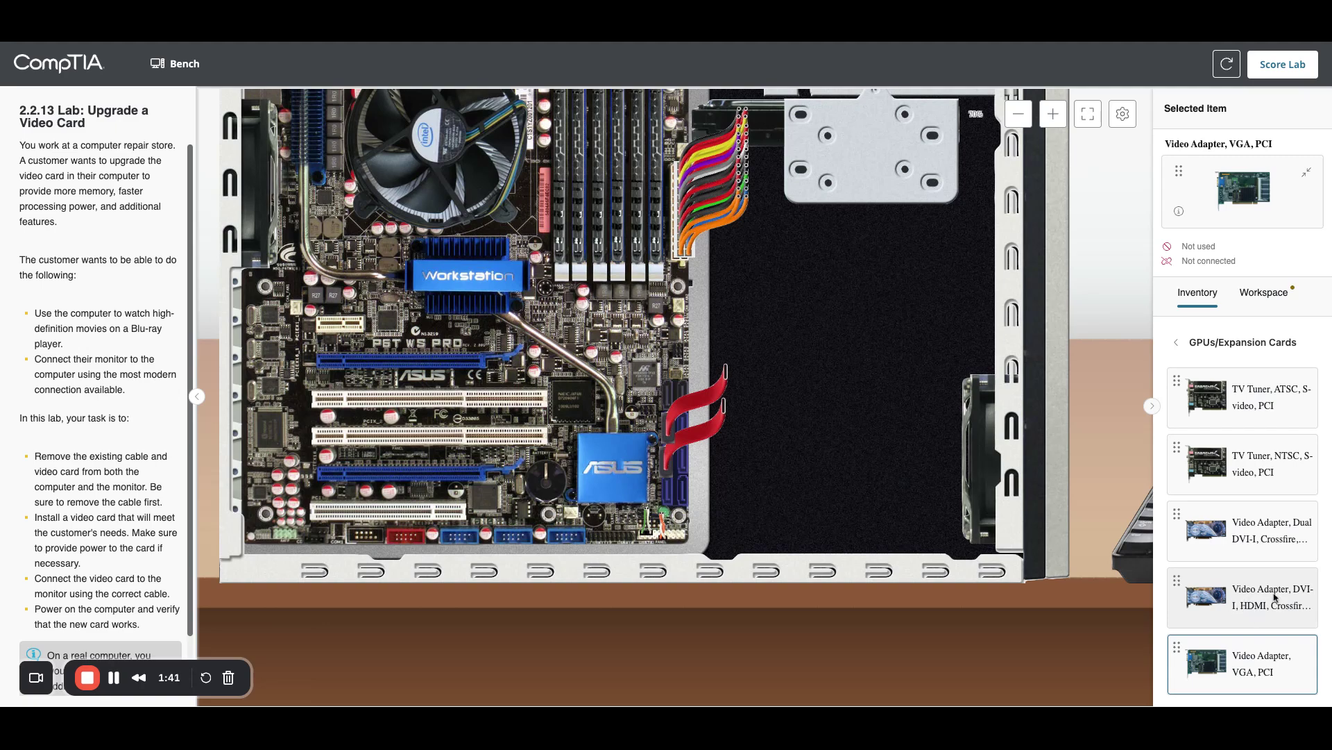
click(1243, 605)
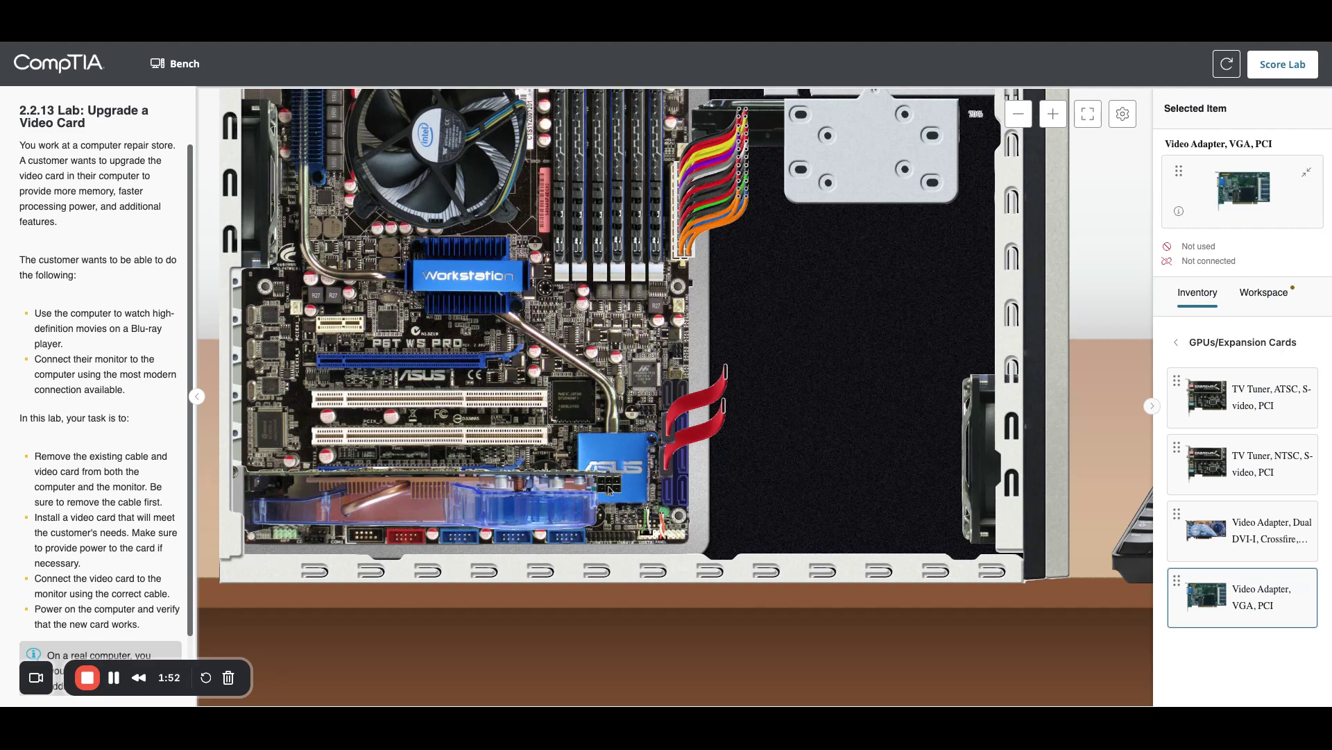
Plug the power supply's 6-pin PCIe connector into the new video adapter
click(1053, 113)
click(1053, 113)
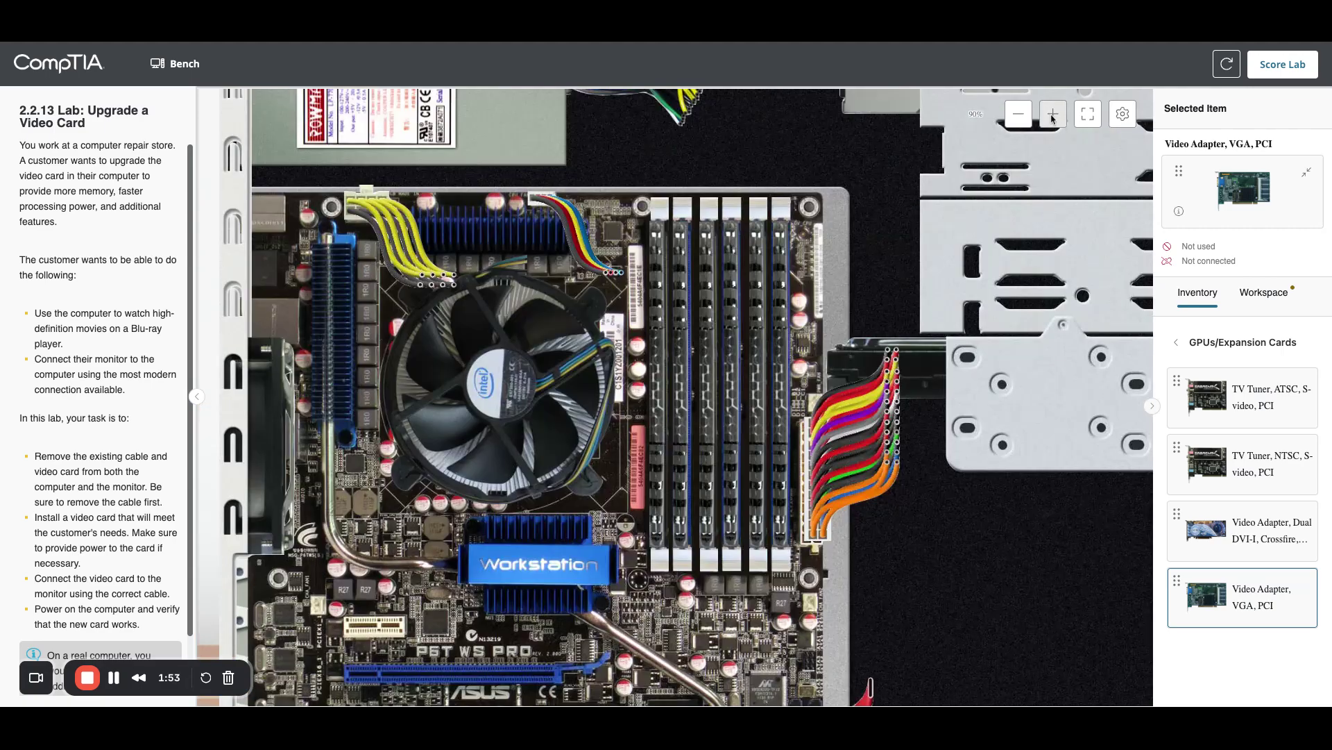
scroll(856, 456, down, 5)
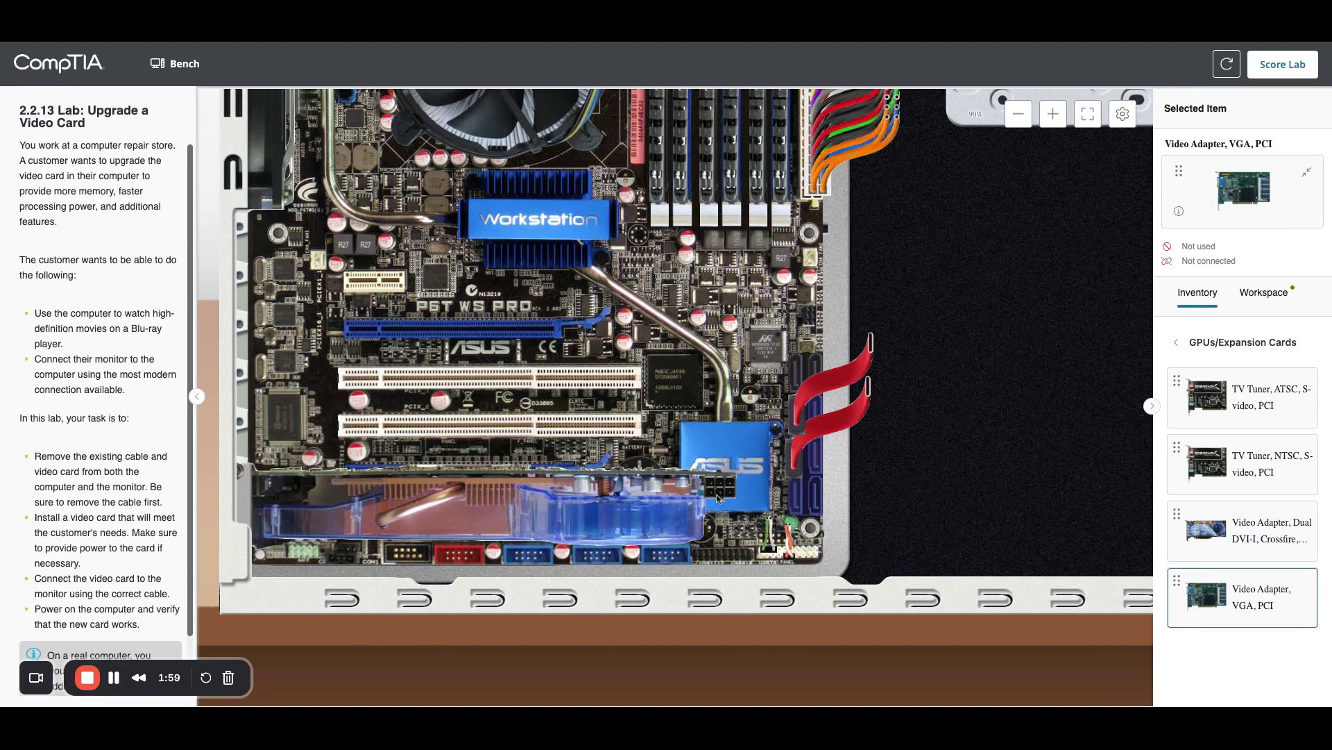
scroll(816, 500, up, 2)
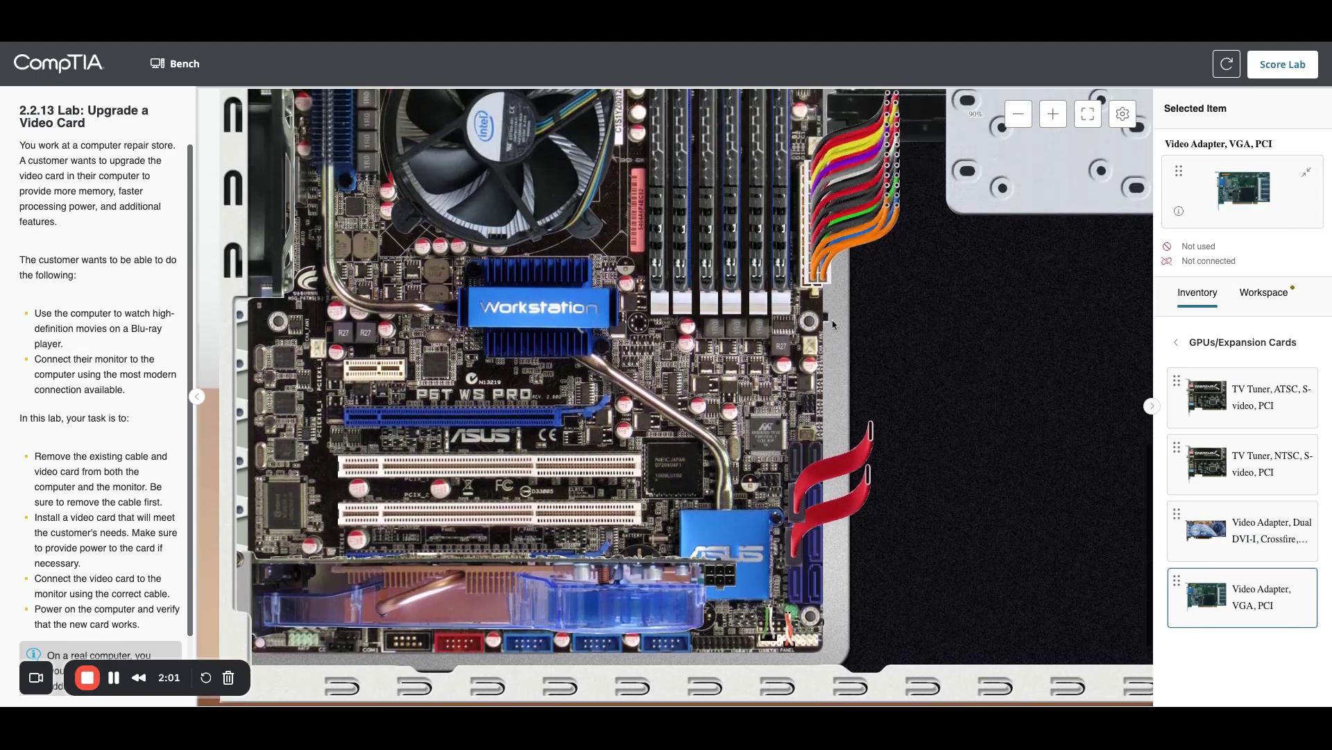
click(854, 188)
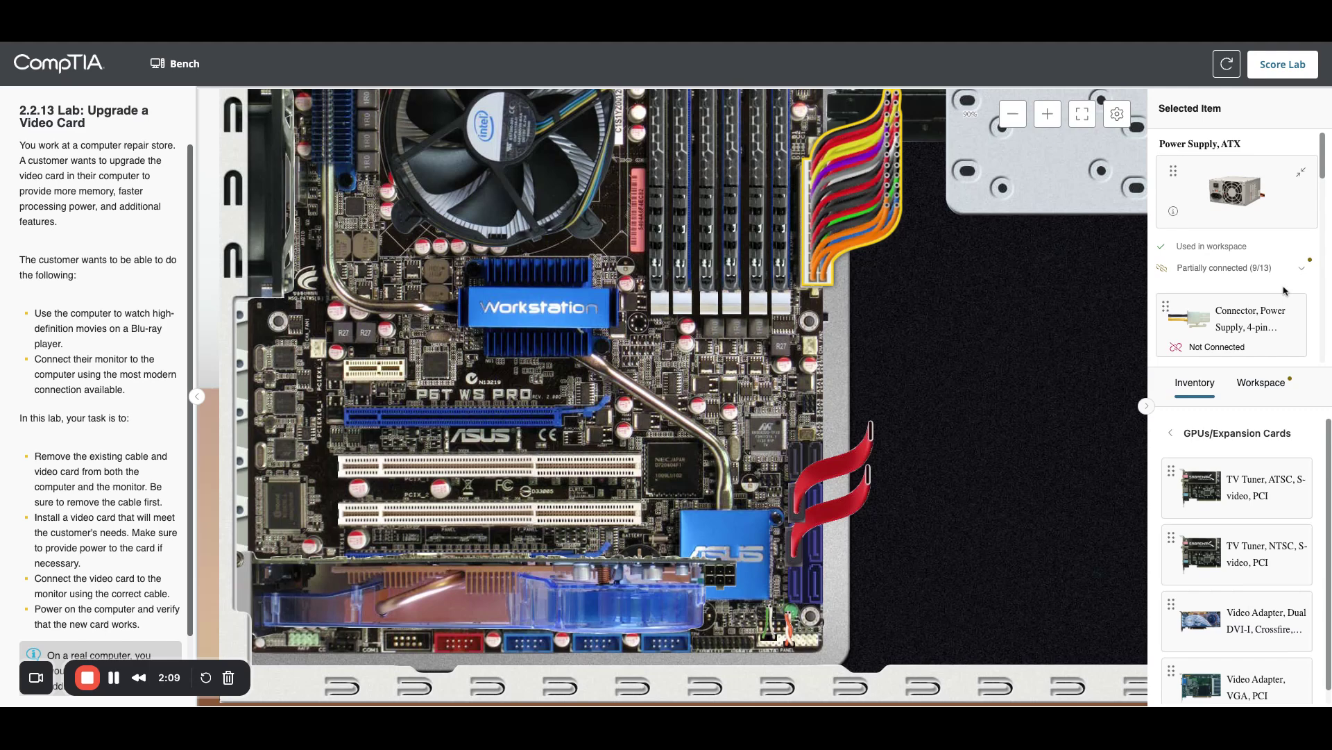
scroll(1284, 290, down, 4)
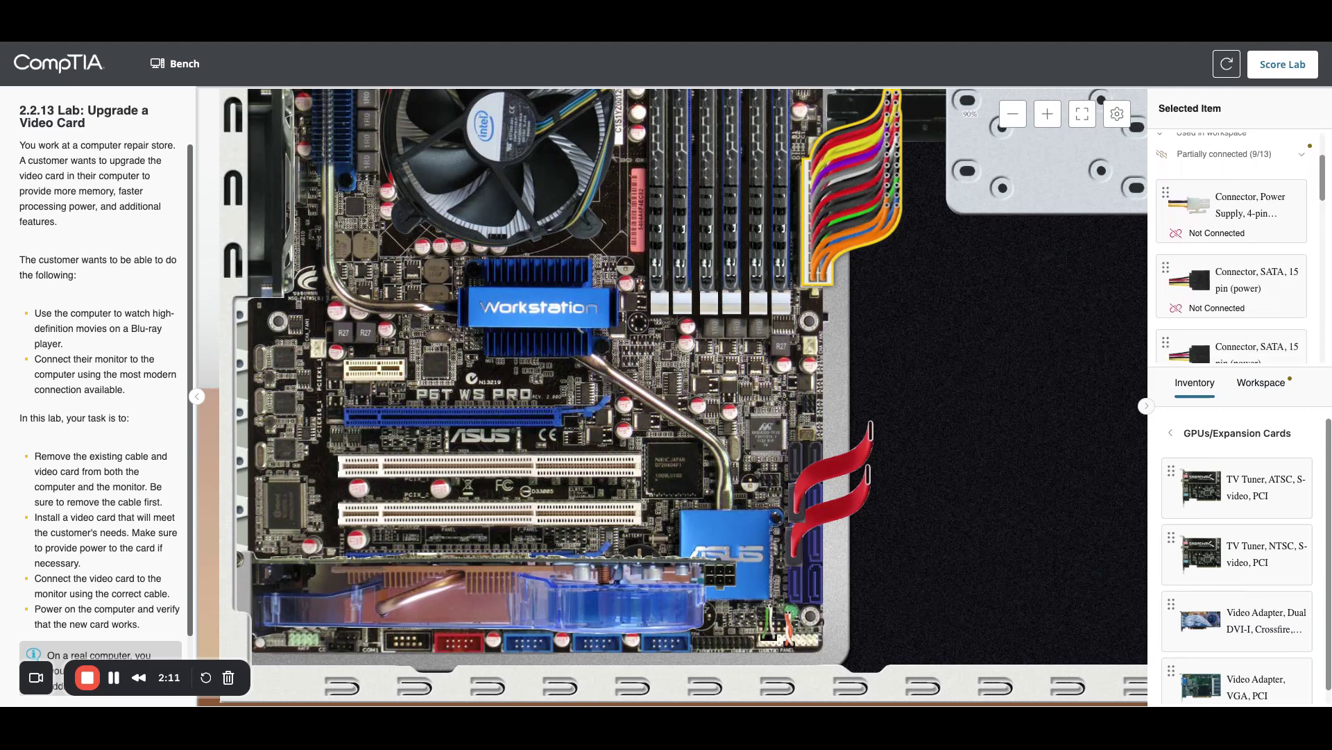
scroll(1232, 250, down, 3)
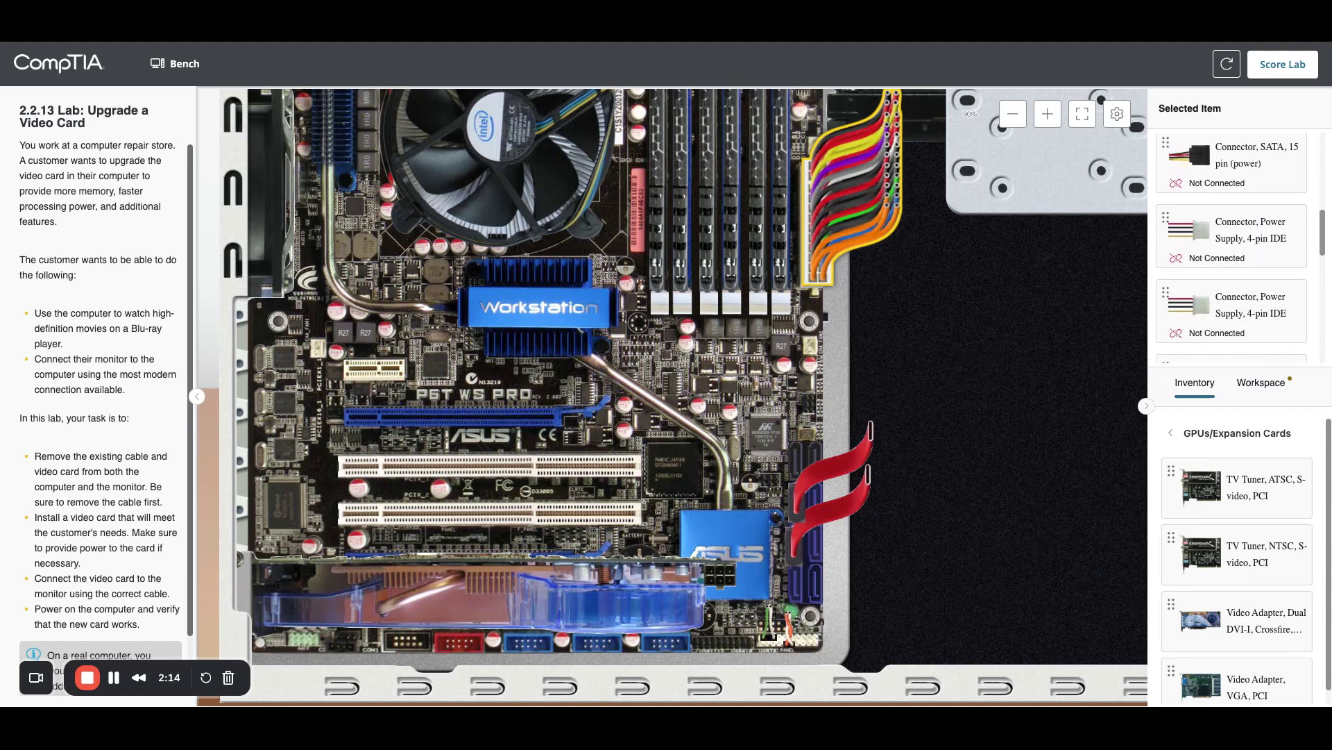
scroll(1232, 250, down, 4)
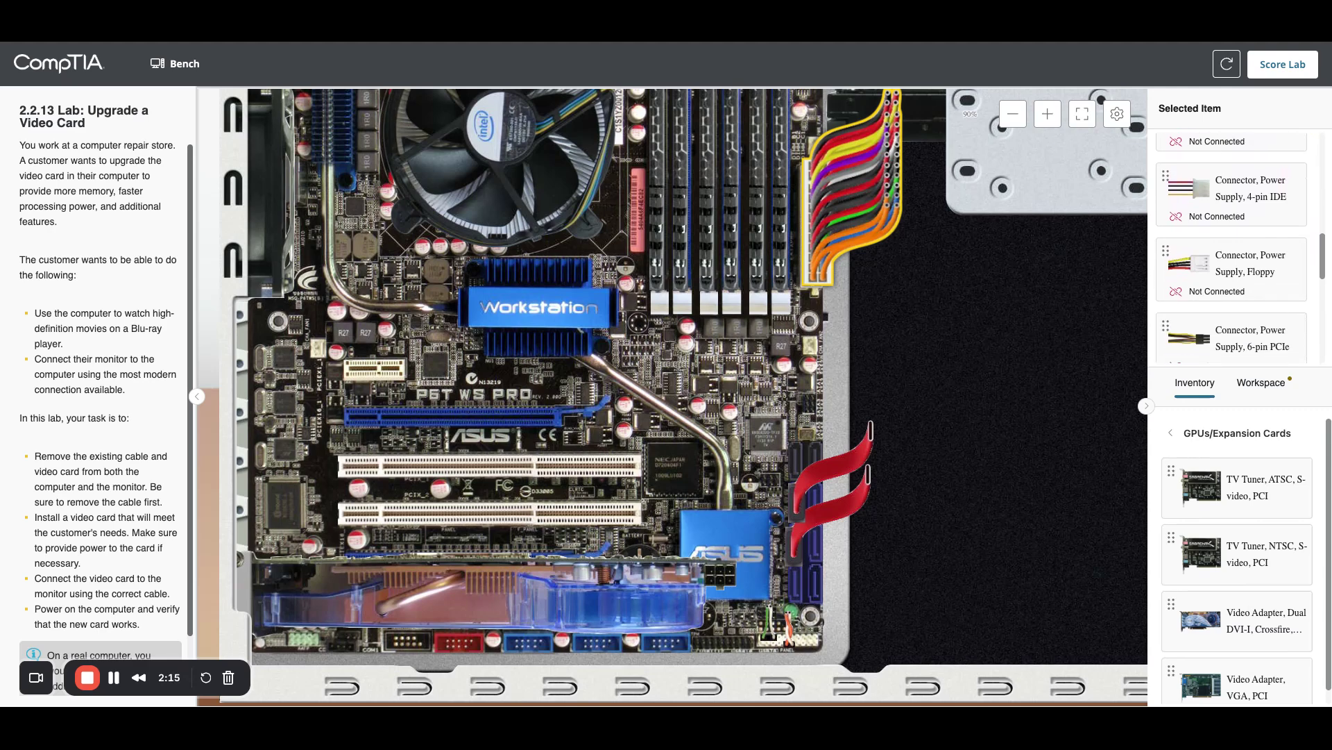
scroll(1232, 250, down, 3)
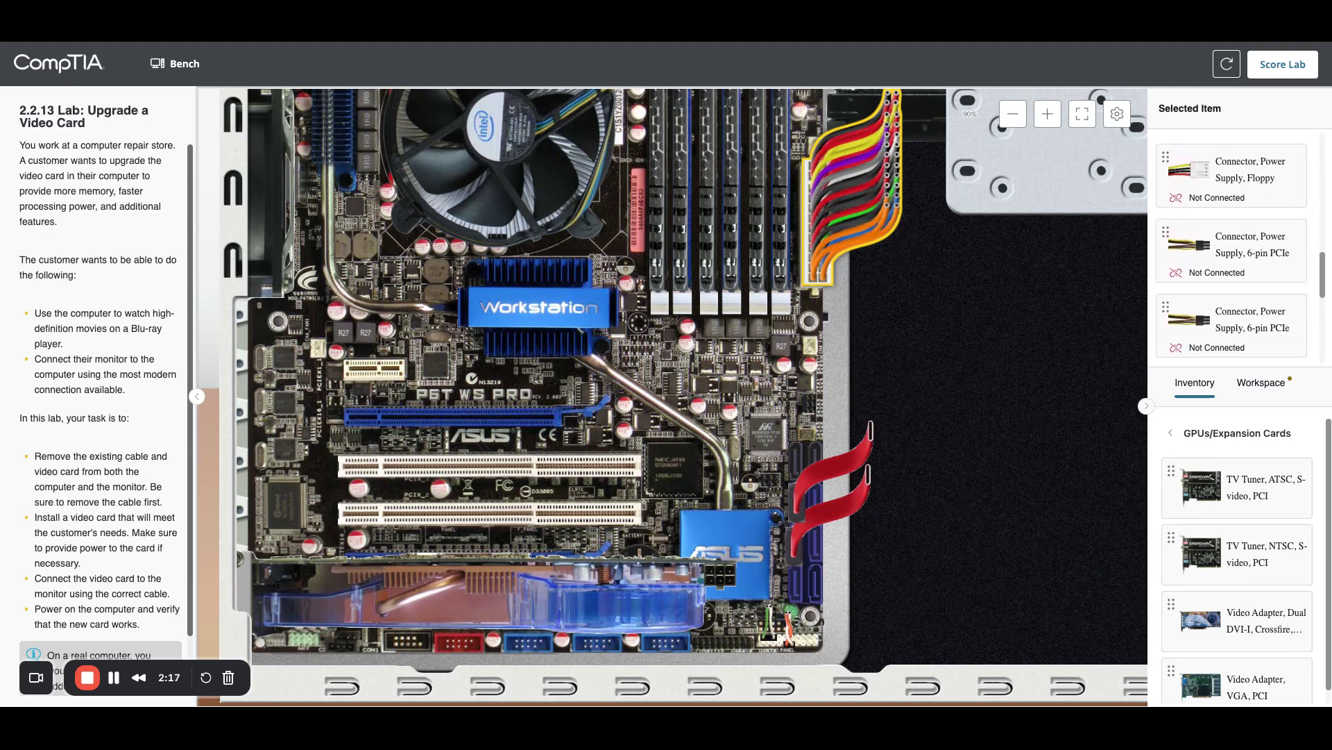
scroll(1253, 239, down, 1)
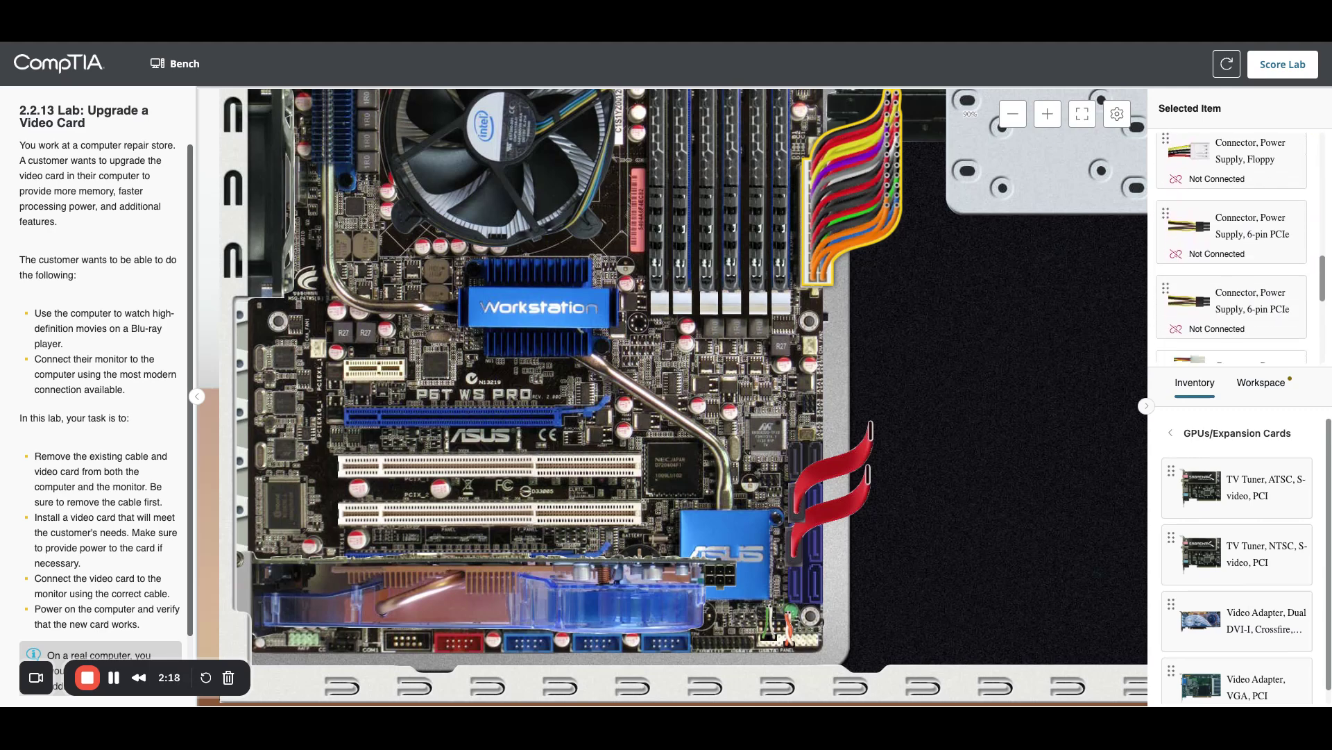
click(1242, 230)
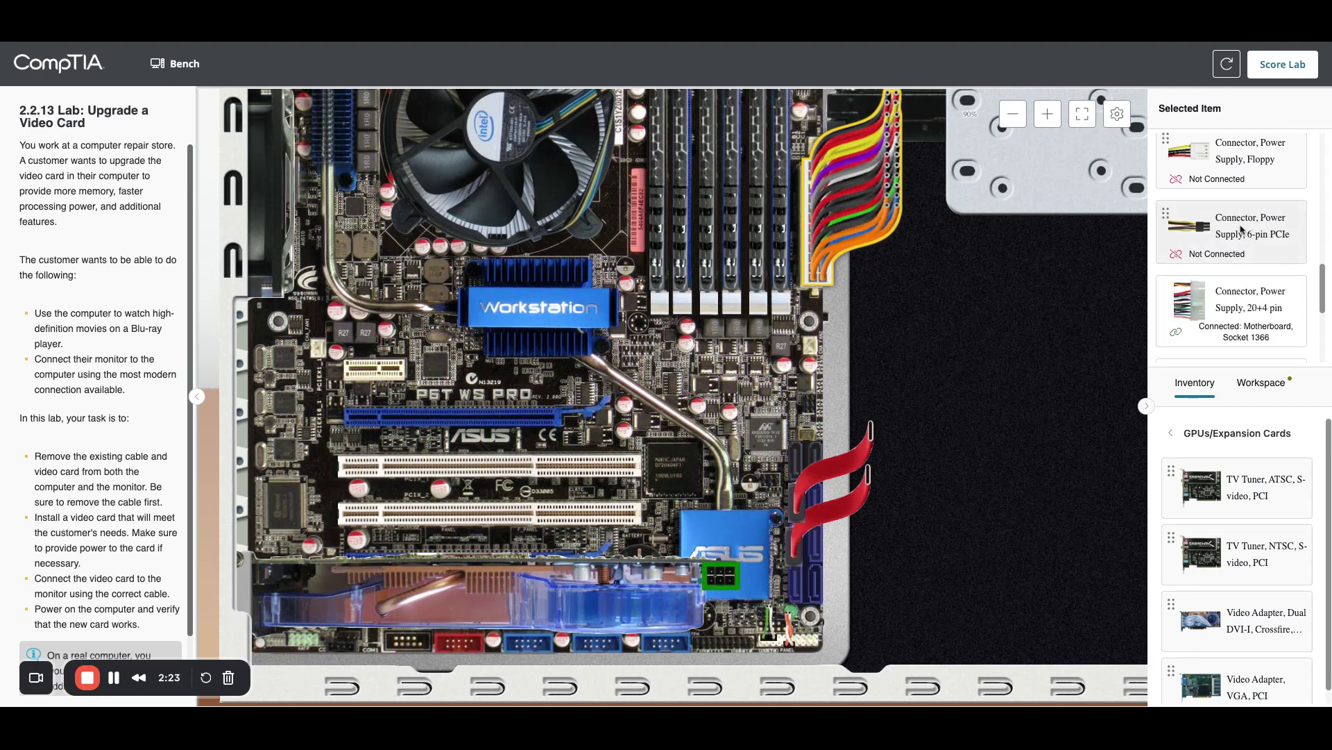
click(720, 575)
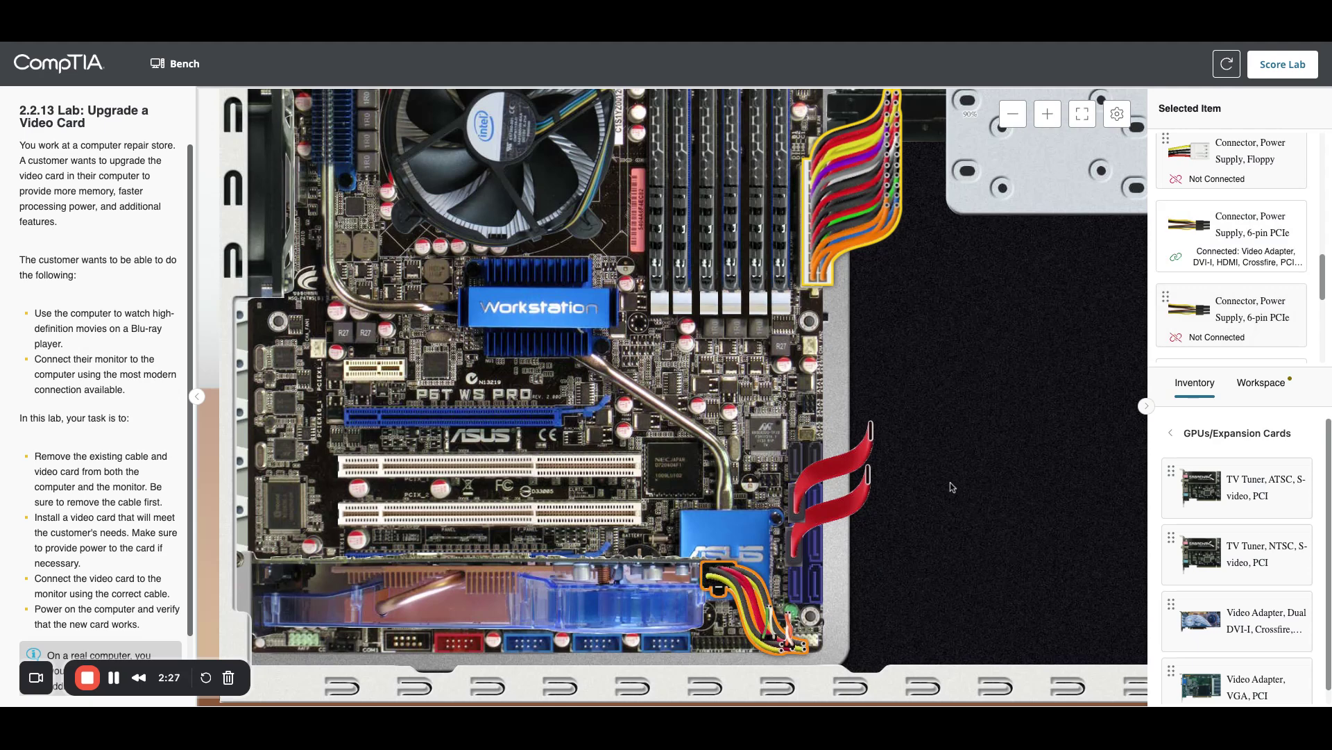
Zoom back out to show the whole case and monitor
scroll(951, 481, up, 2)
scroll(951, 481, up, 2)
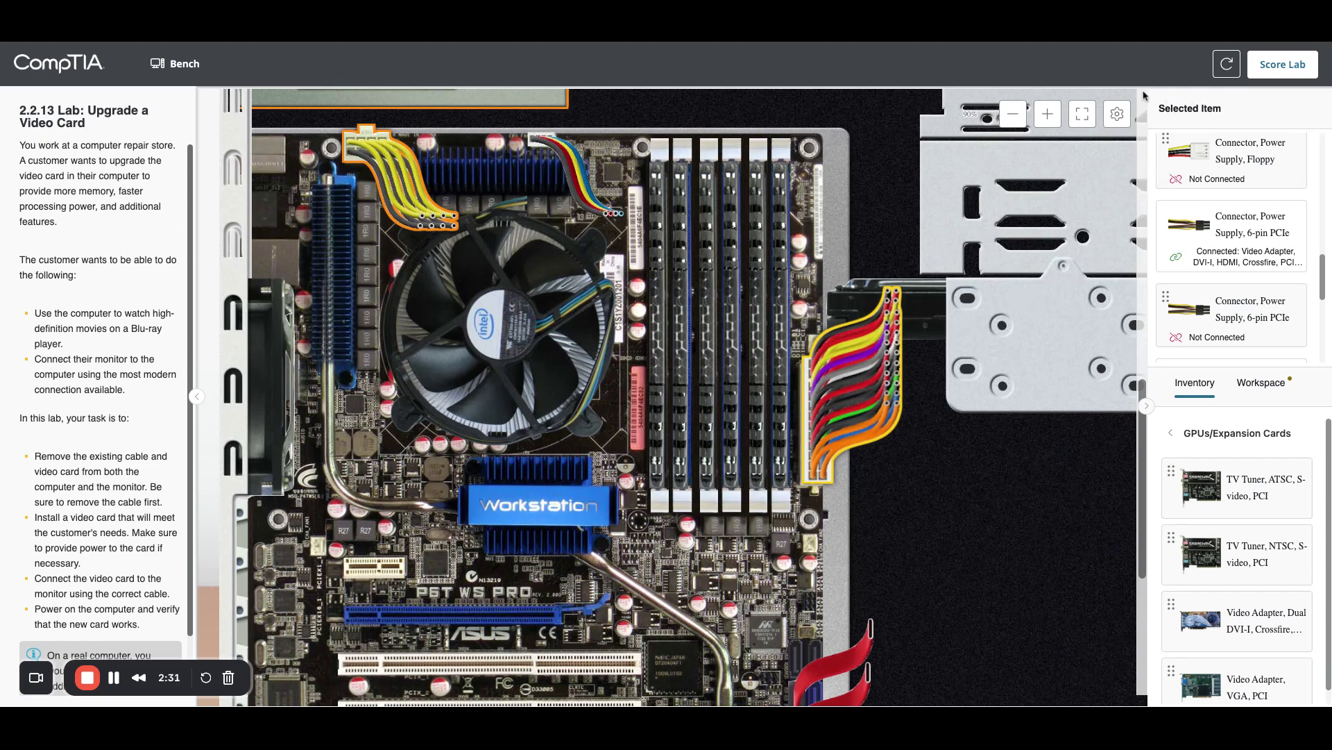
click(1012, 115)
click(1012, 115)
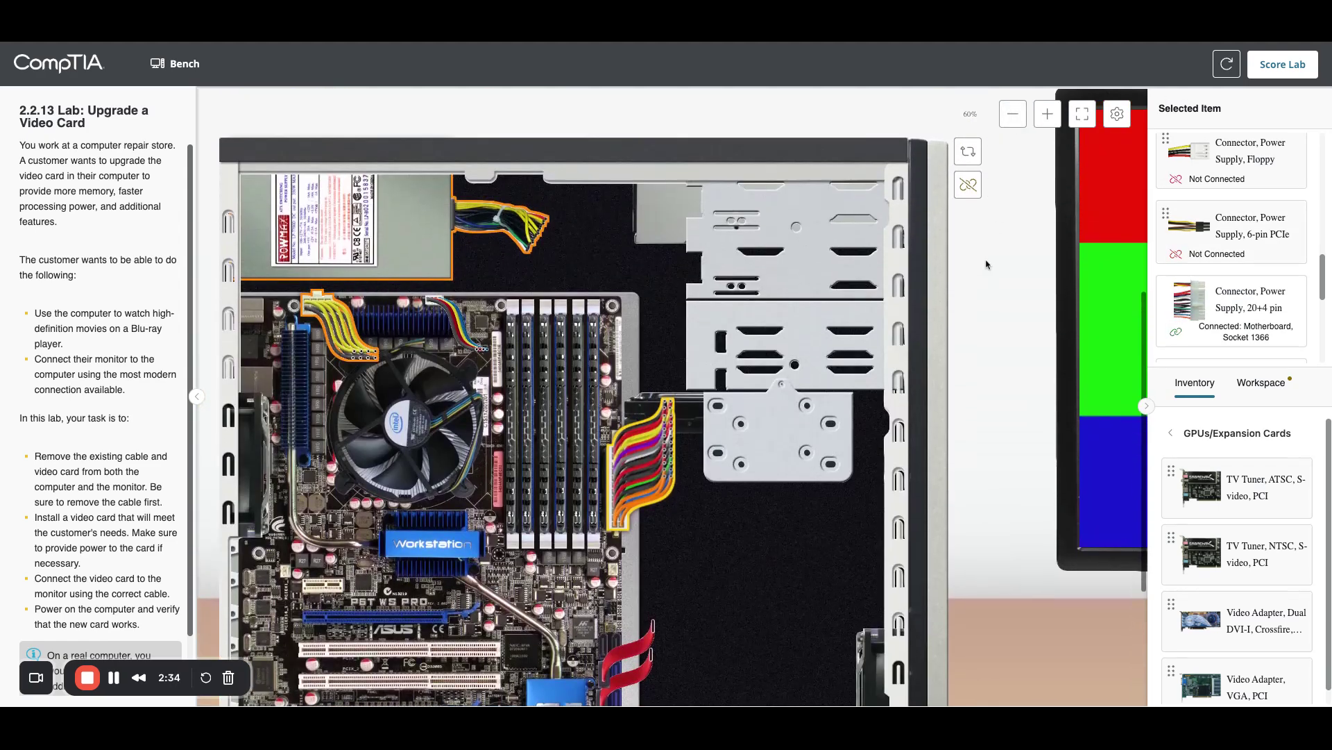
scroll(987, 265, up, 1)
click(968, 199)
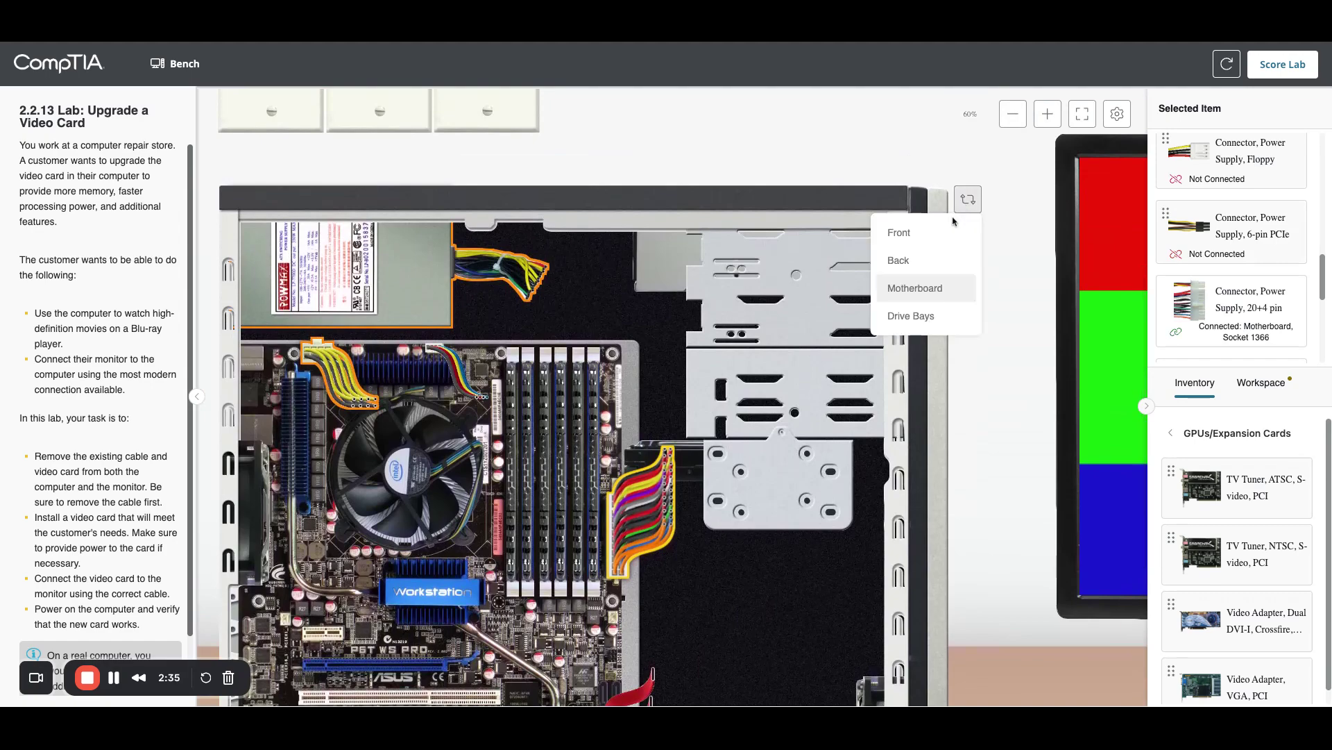
Turn the case to its Back view to see the card's HDMI and DVI ports and the monitor
click(899, 262)
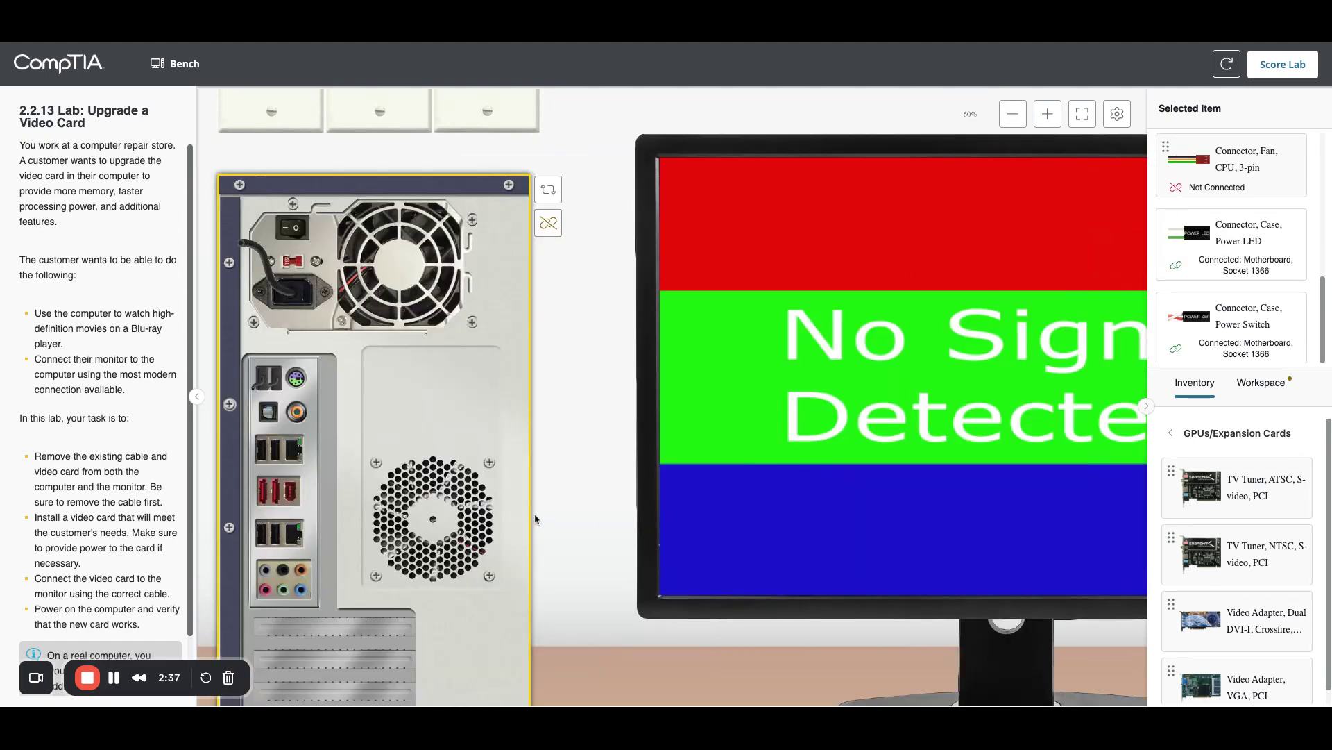
scroll(541, 521, down, 4)
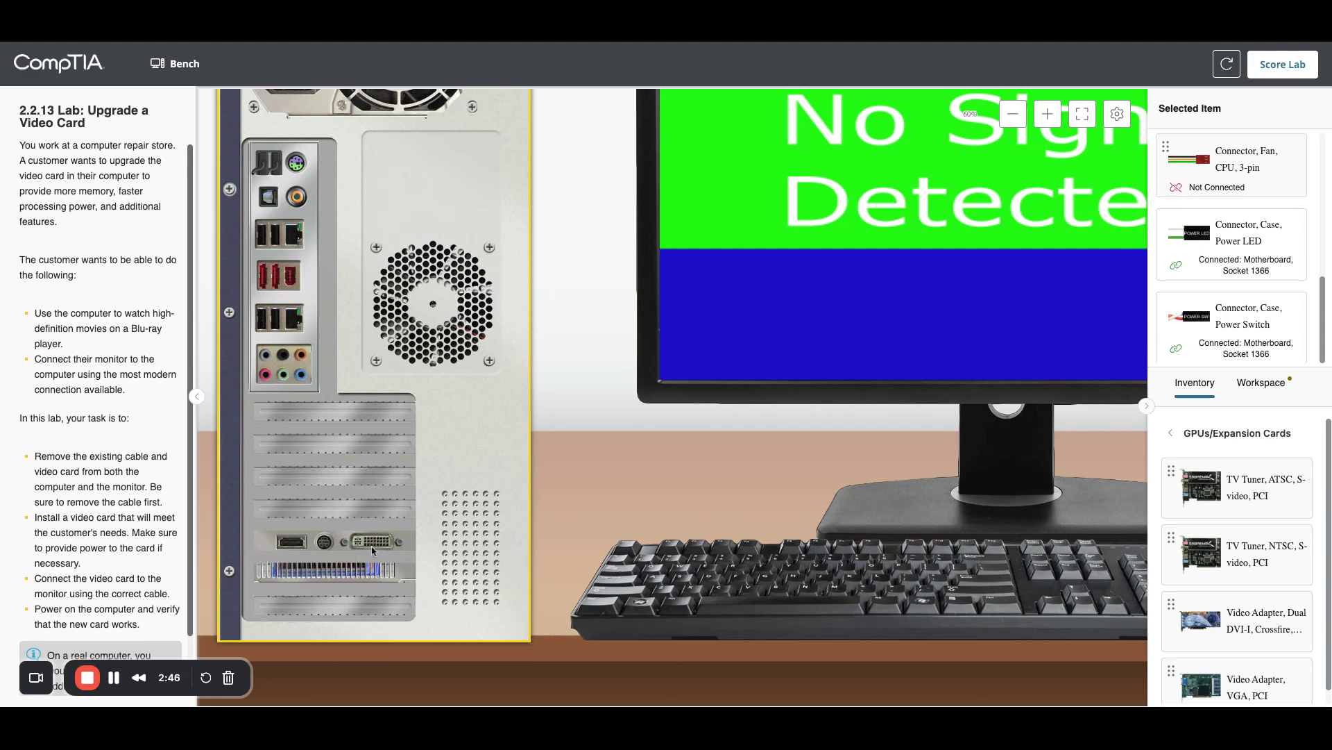
scroll(139, 529, down, 1)
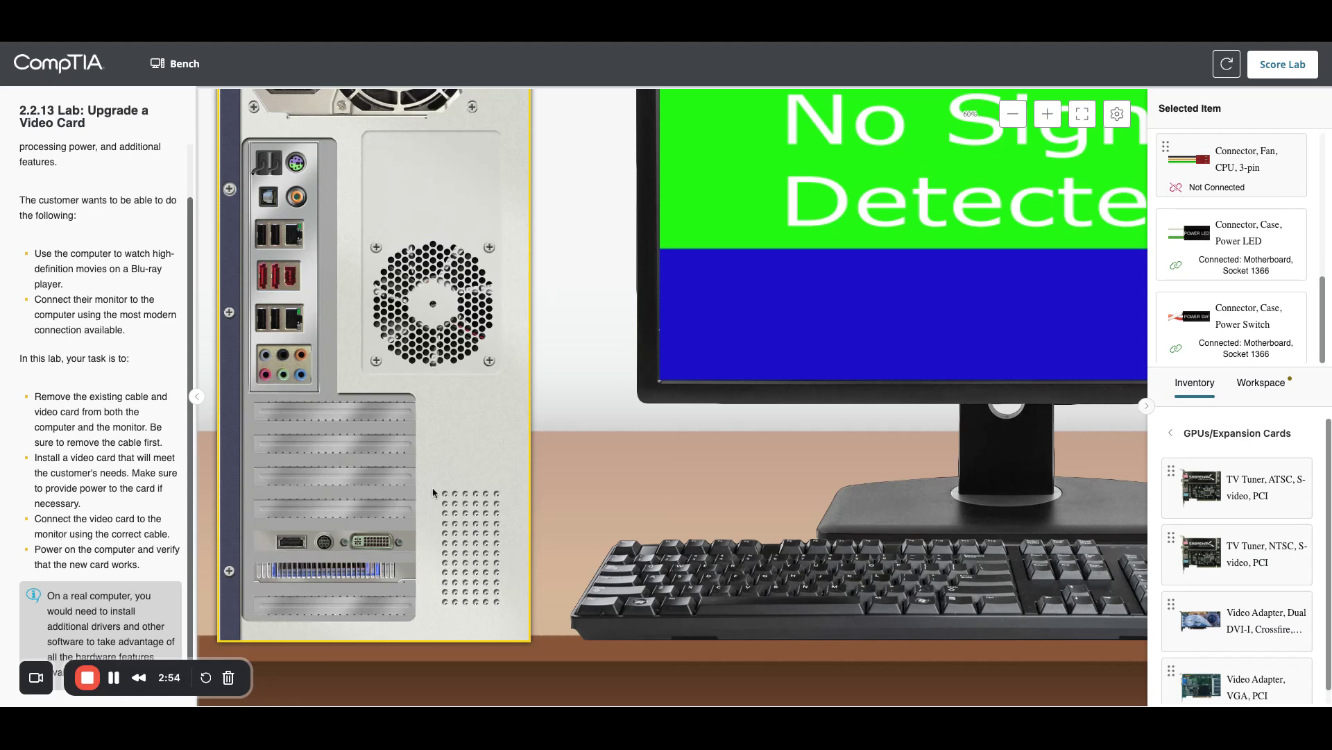
scroll(987, 293, up, 3)
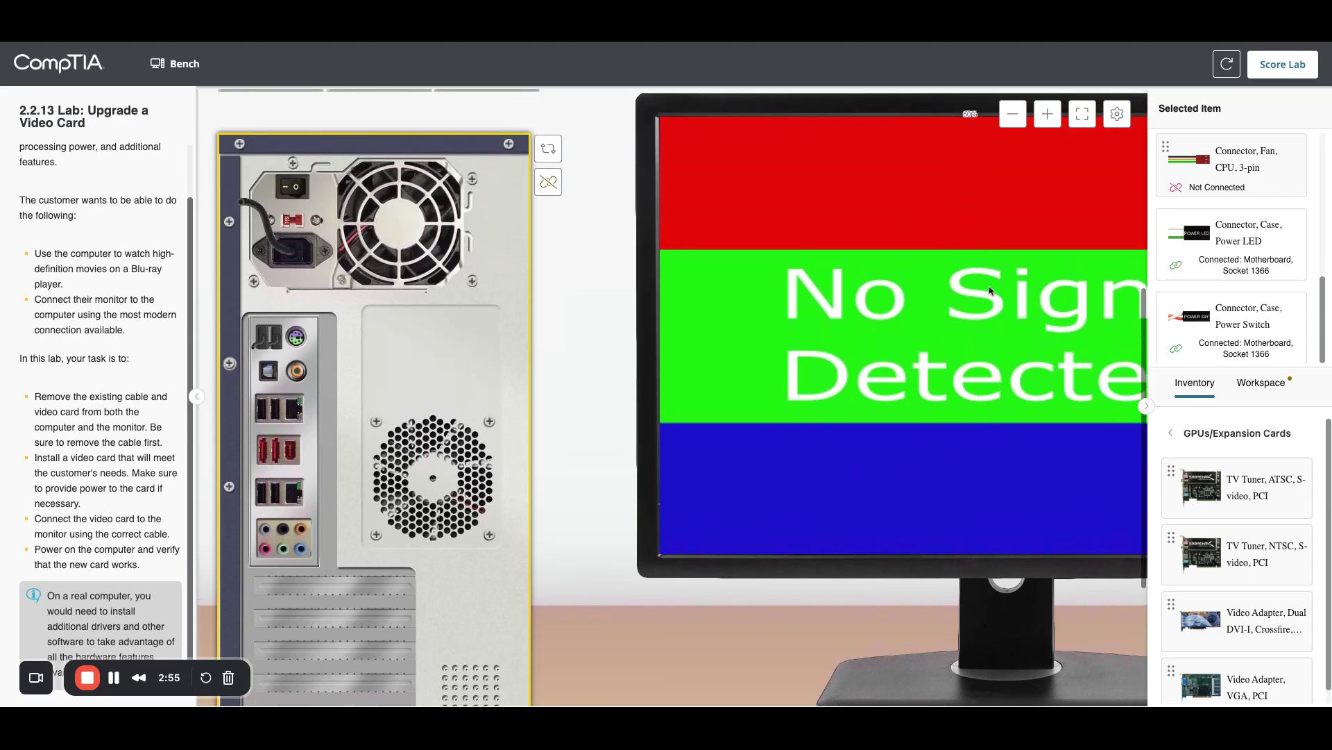
scroll(989, 286, right, 5)
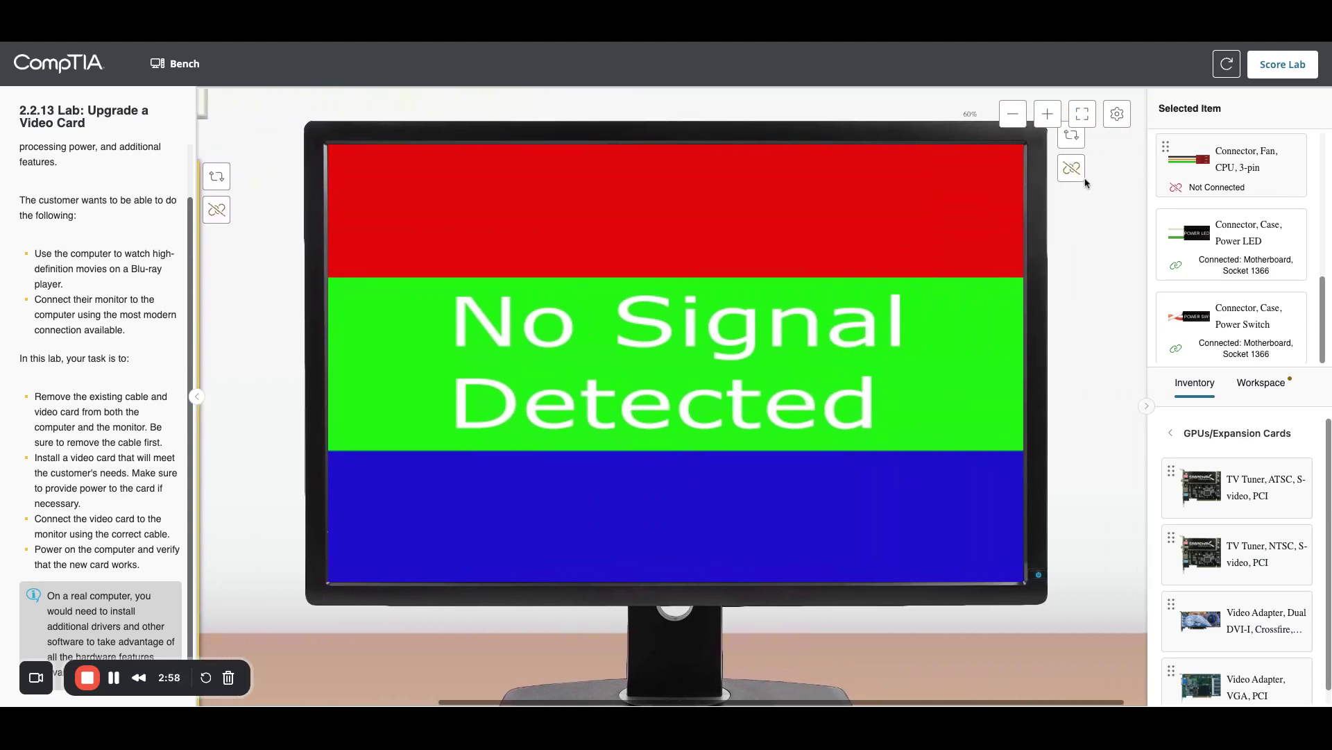
Turn the monitor to its Back view and unplug the VGA cable from its port
click(1073, 141)
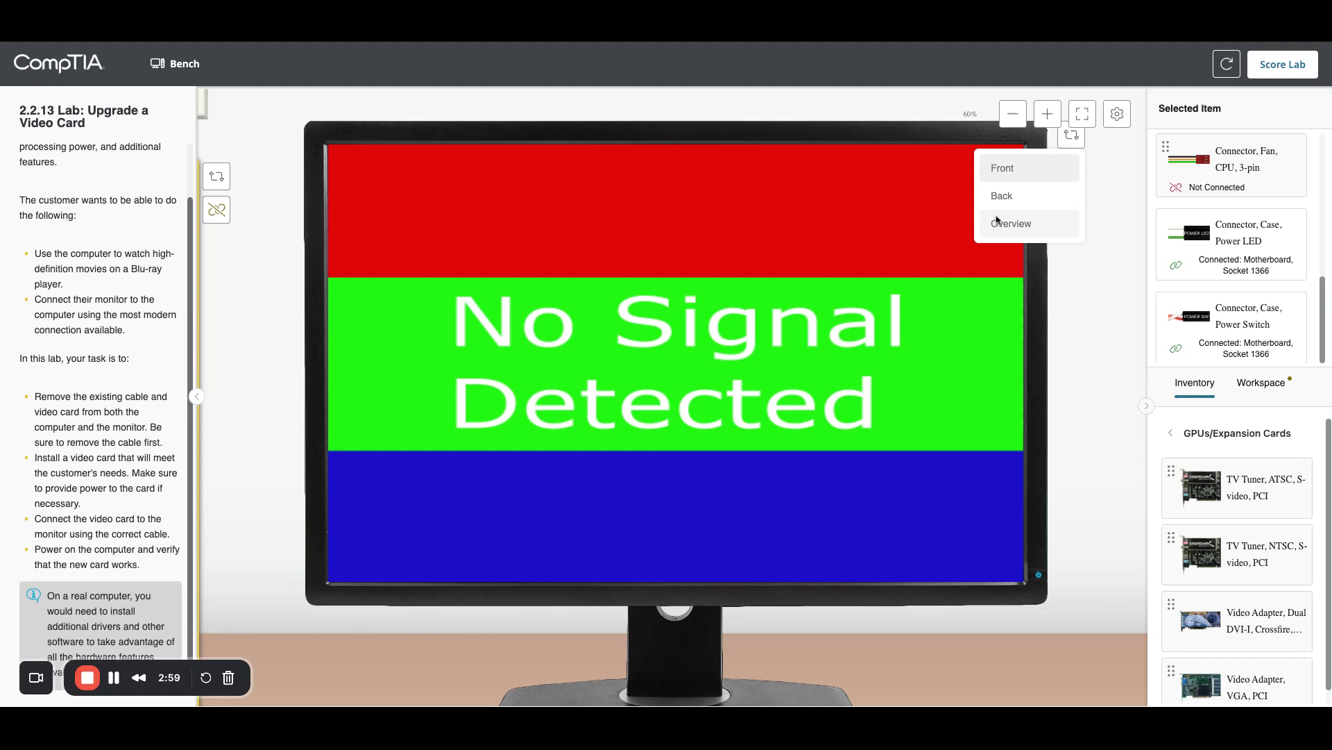
click(1003, 195)
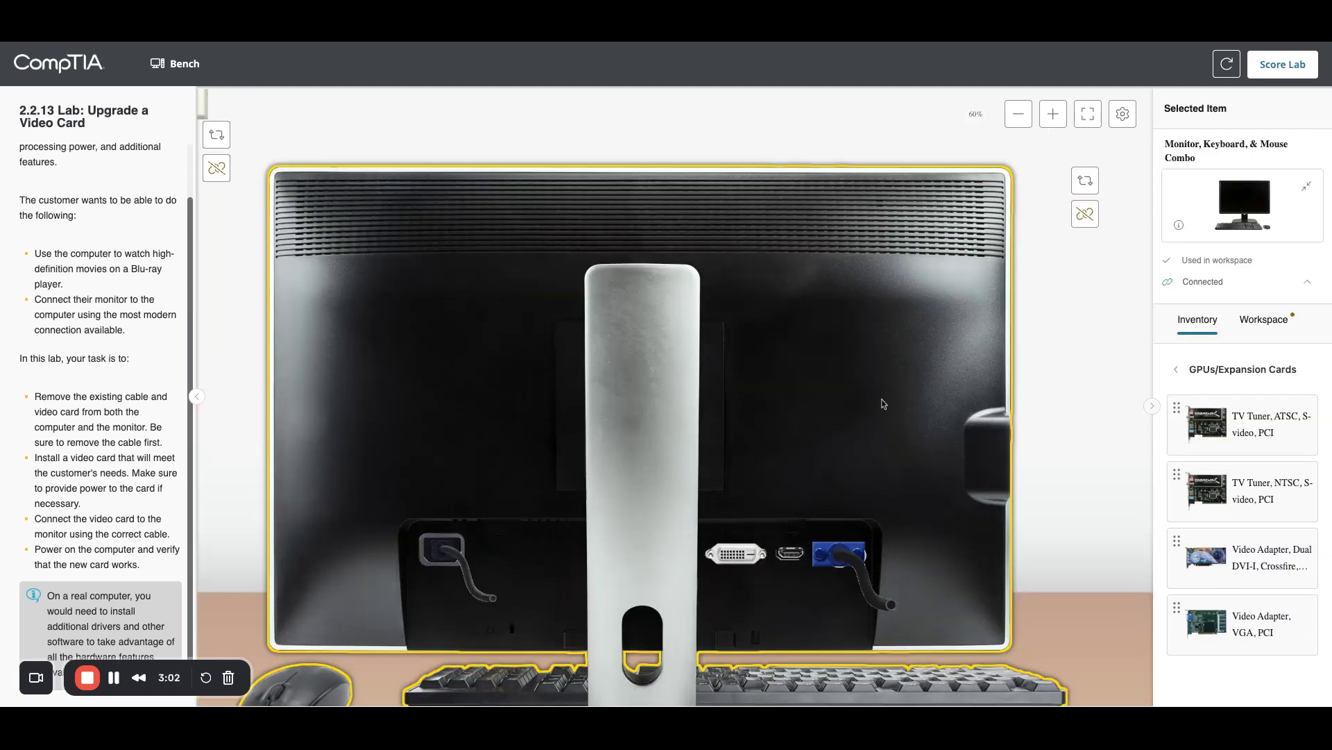
scroll(884, 404, down, 1)
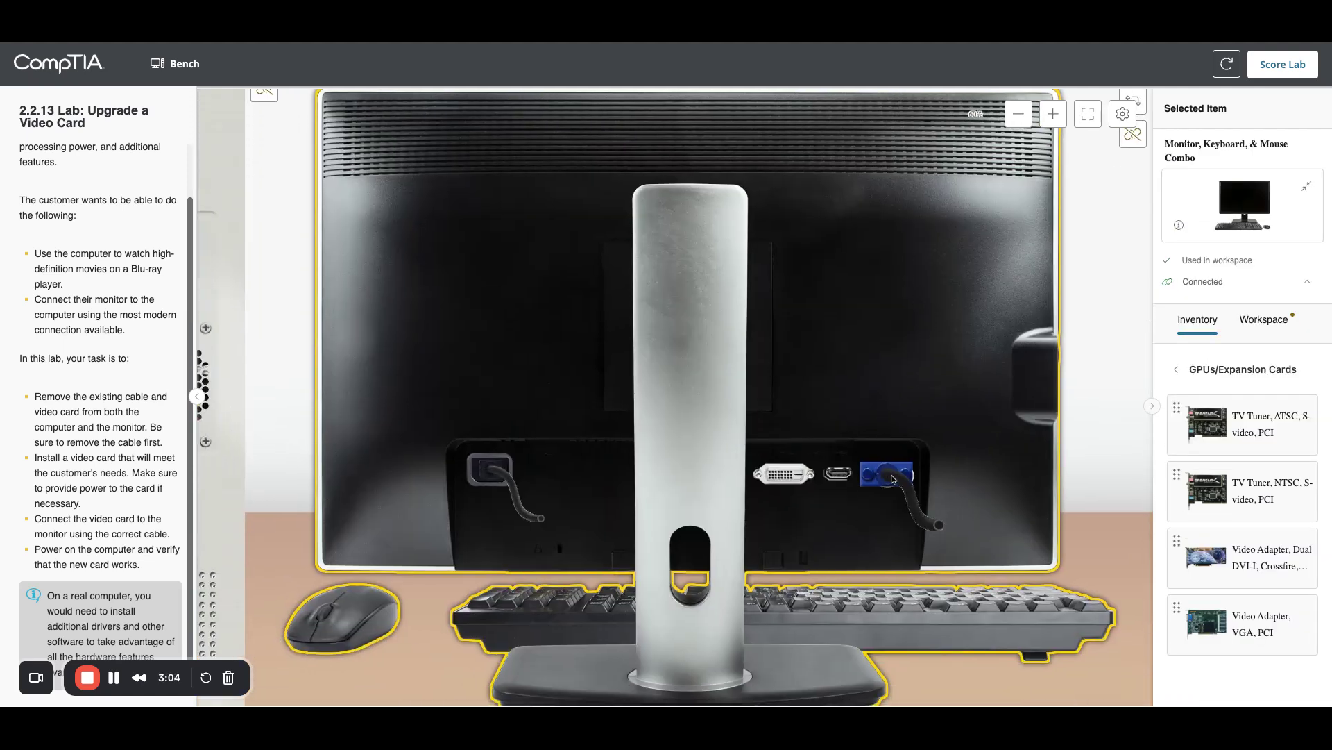
click(893, 479)
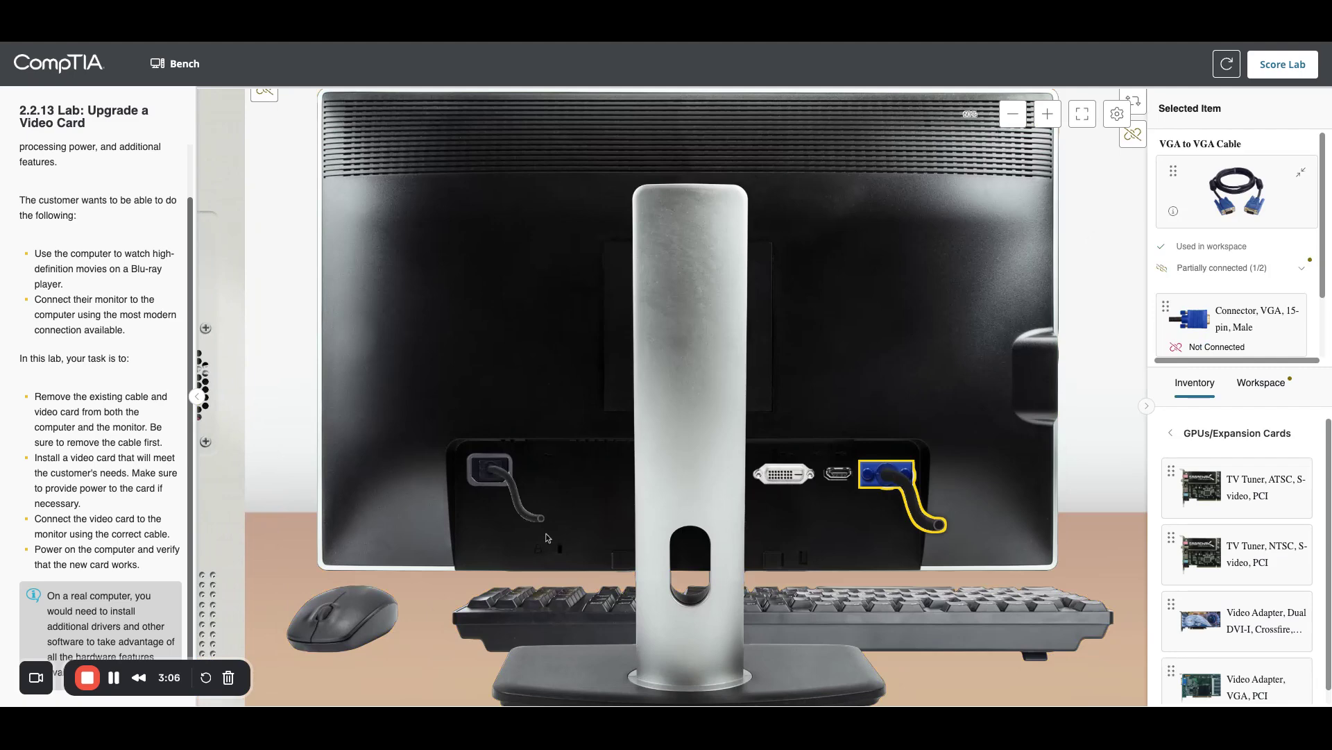
scroll(548, 538, left, 5)
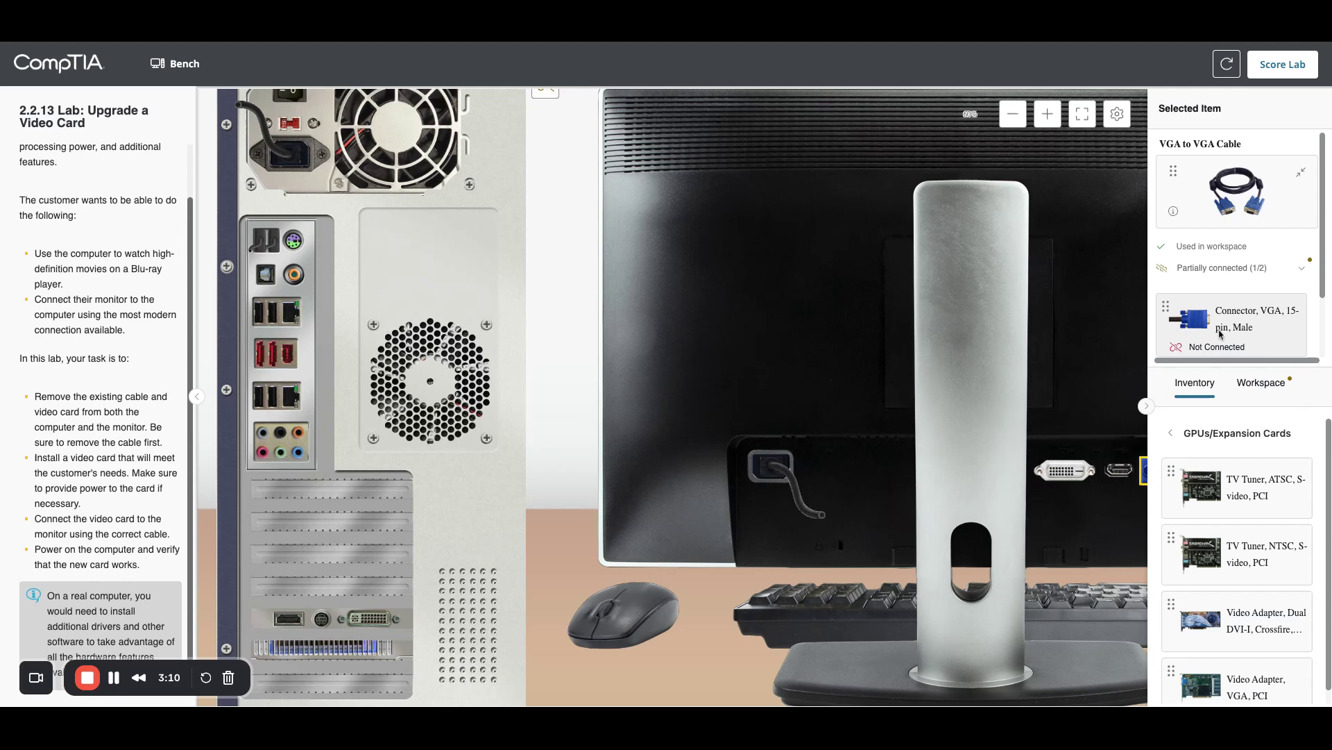
scroll(1220, 335, down, 1)
scroll(1220, 336, down, 2)
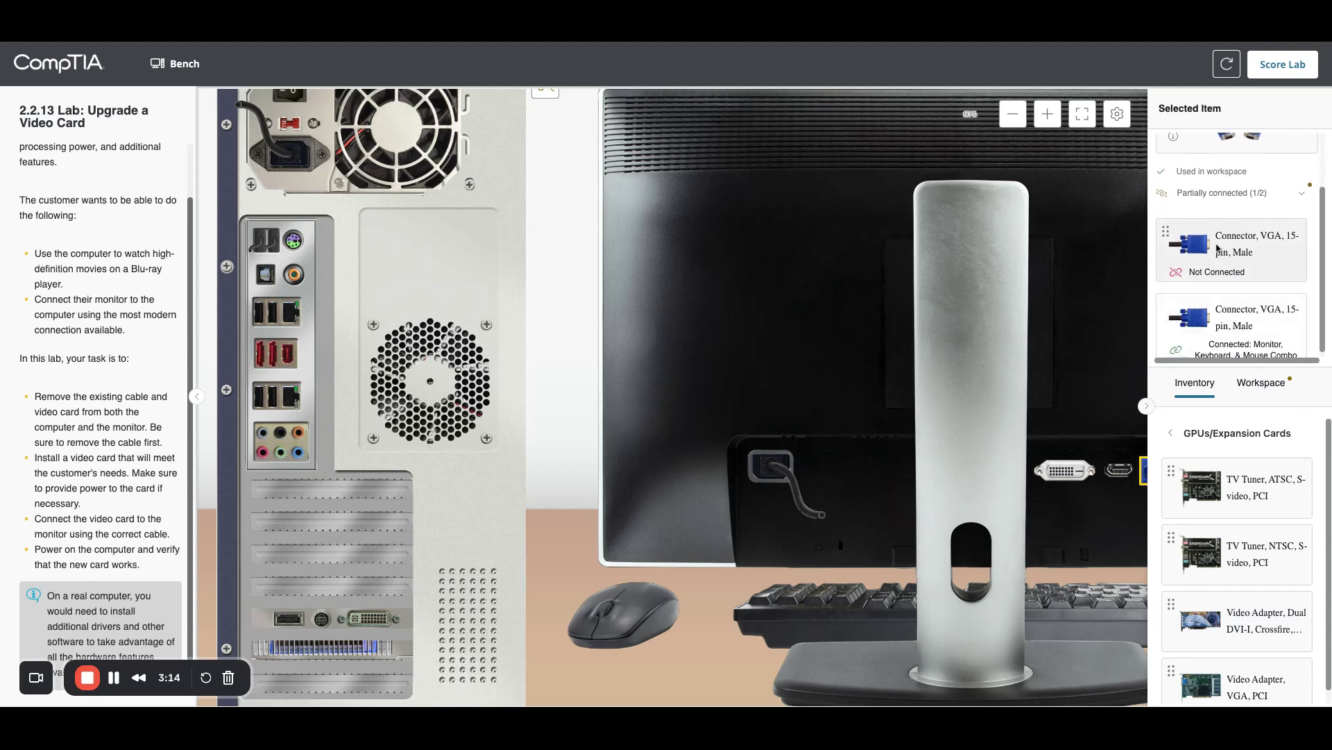
drag(1218, 248, 369, 619)
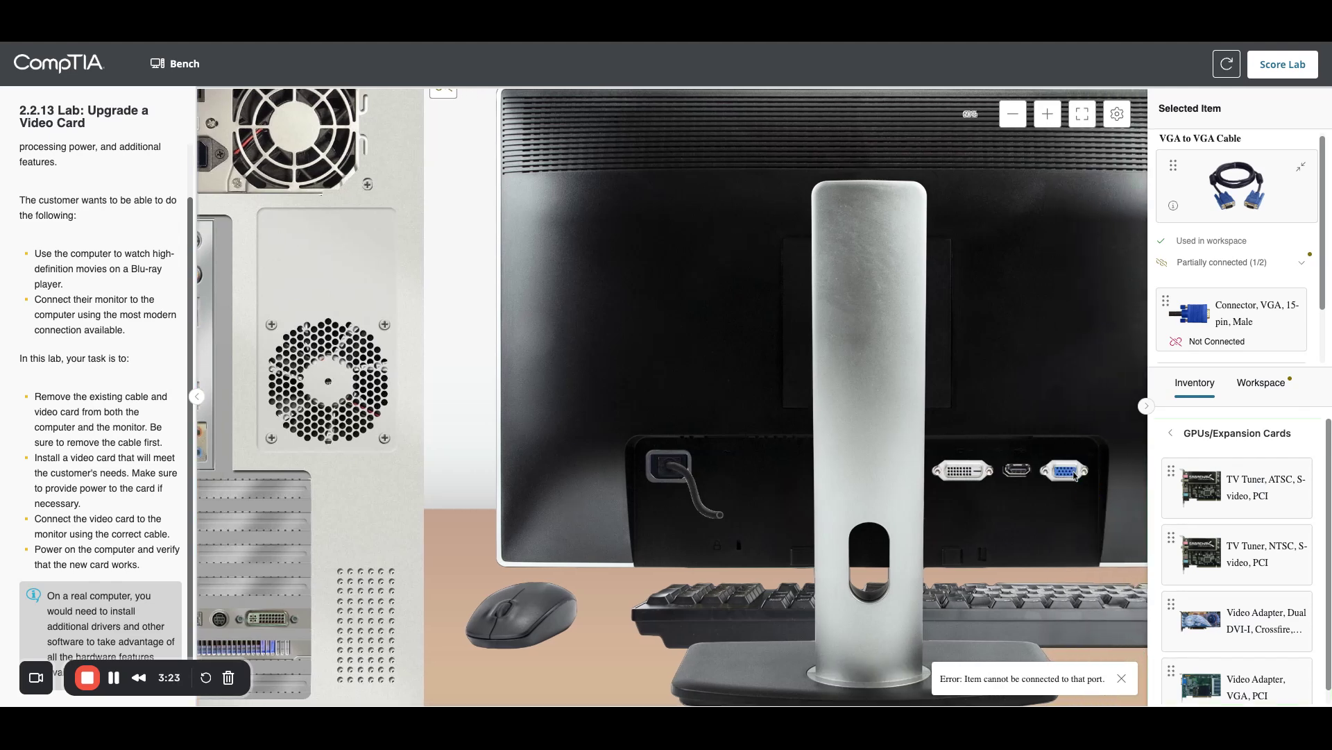
Join the monitor's HDMI port to the video card's HDMI port with an HDMI to HDMI Cable
click(1172, 434)
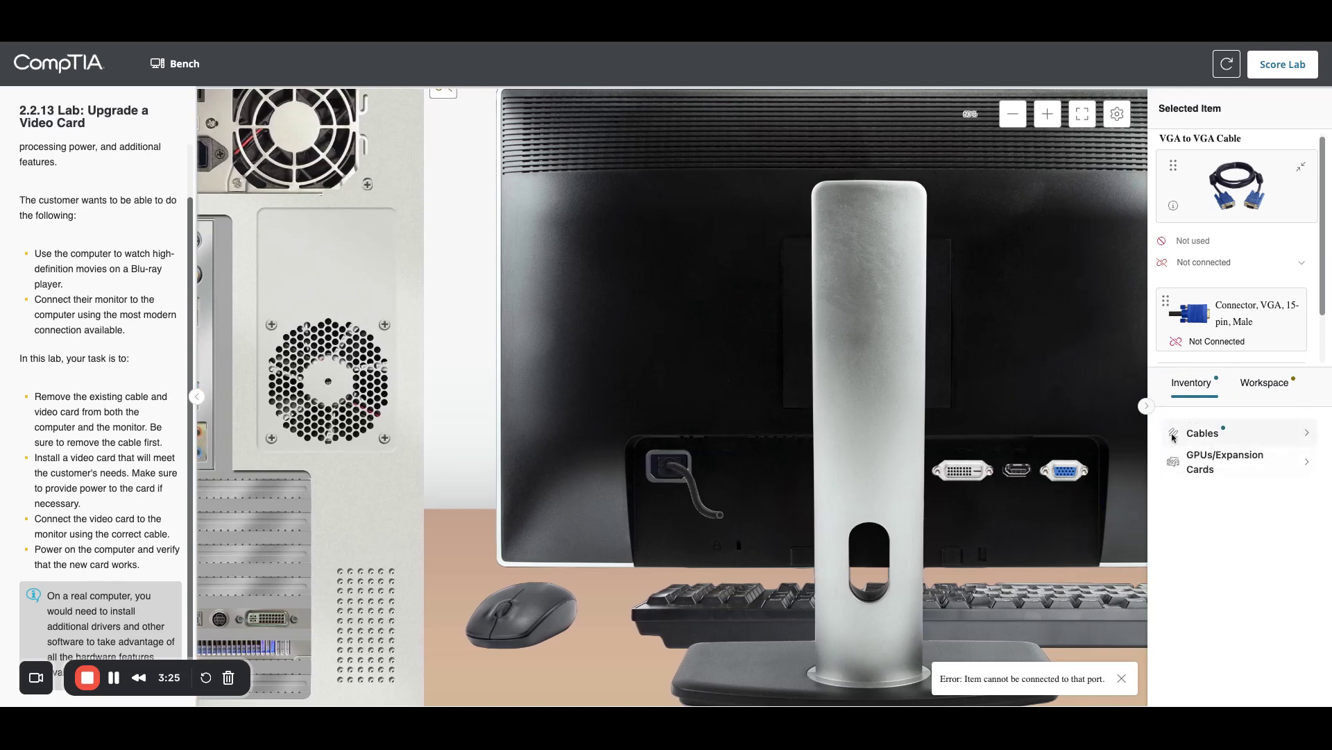
click(1233, 432)
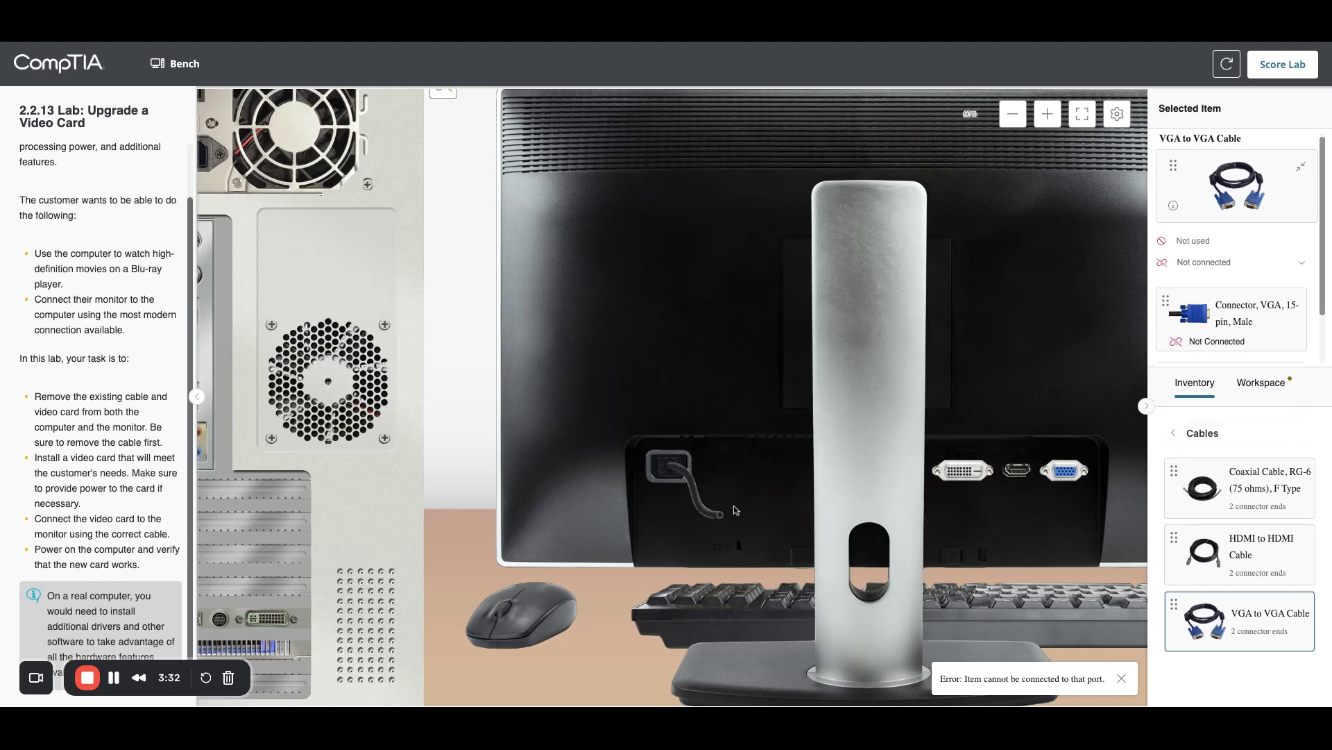
scroll(1052, 407, left, 2)
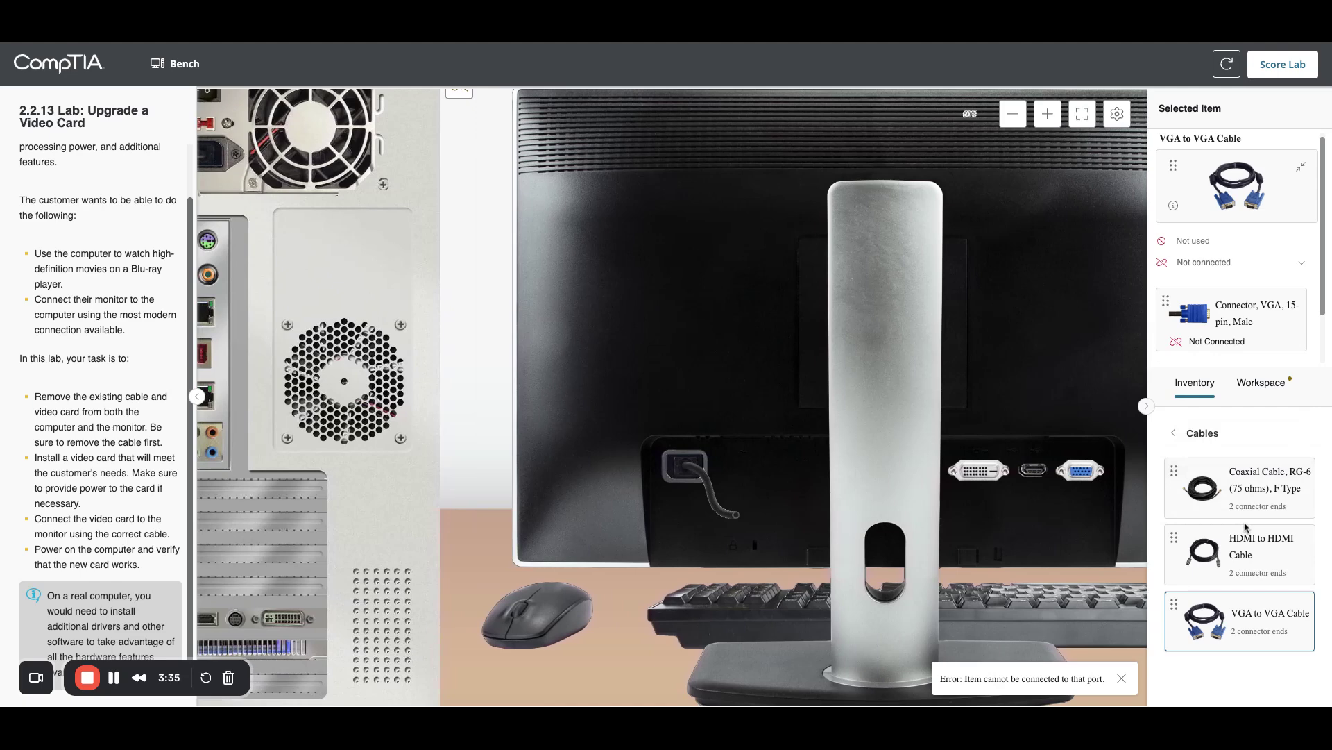
click(1246, 546)
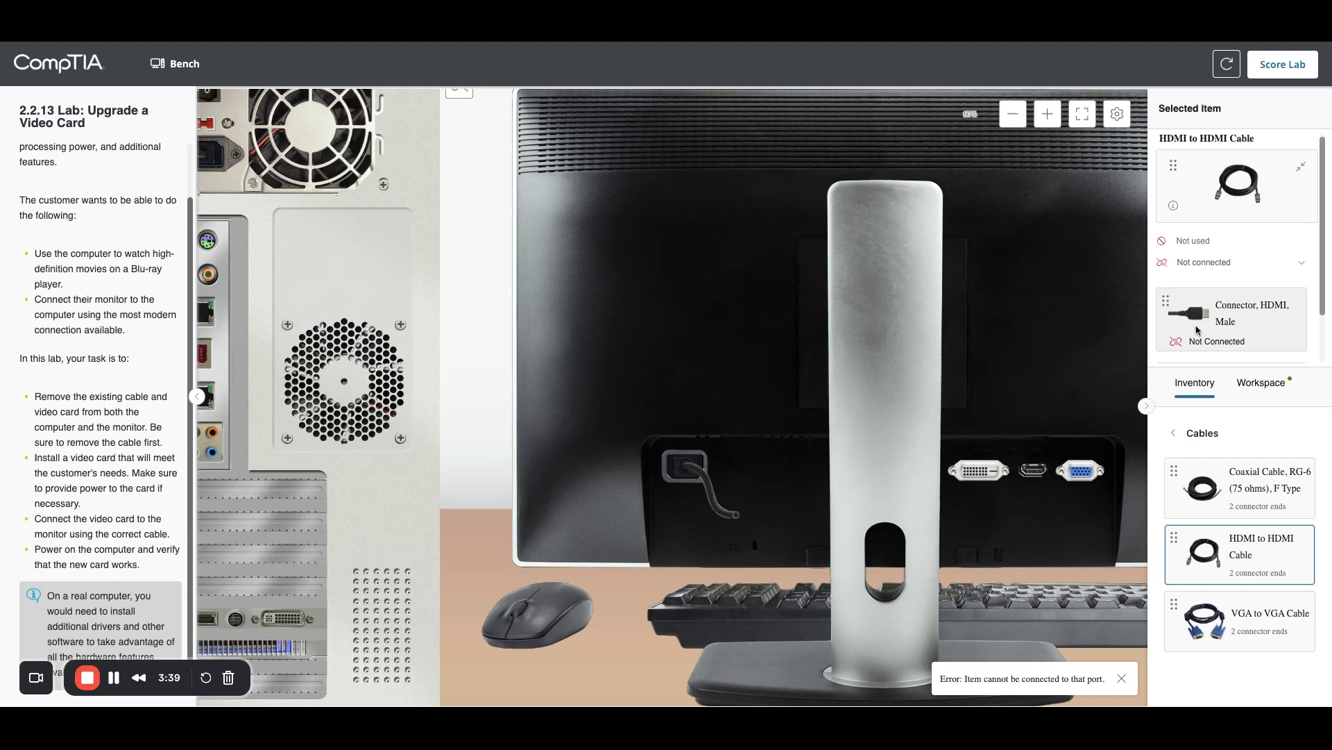
drag(1203, 327, 1047, 478)
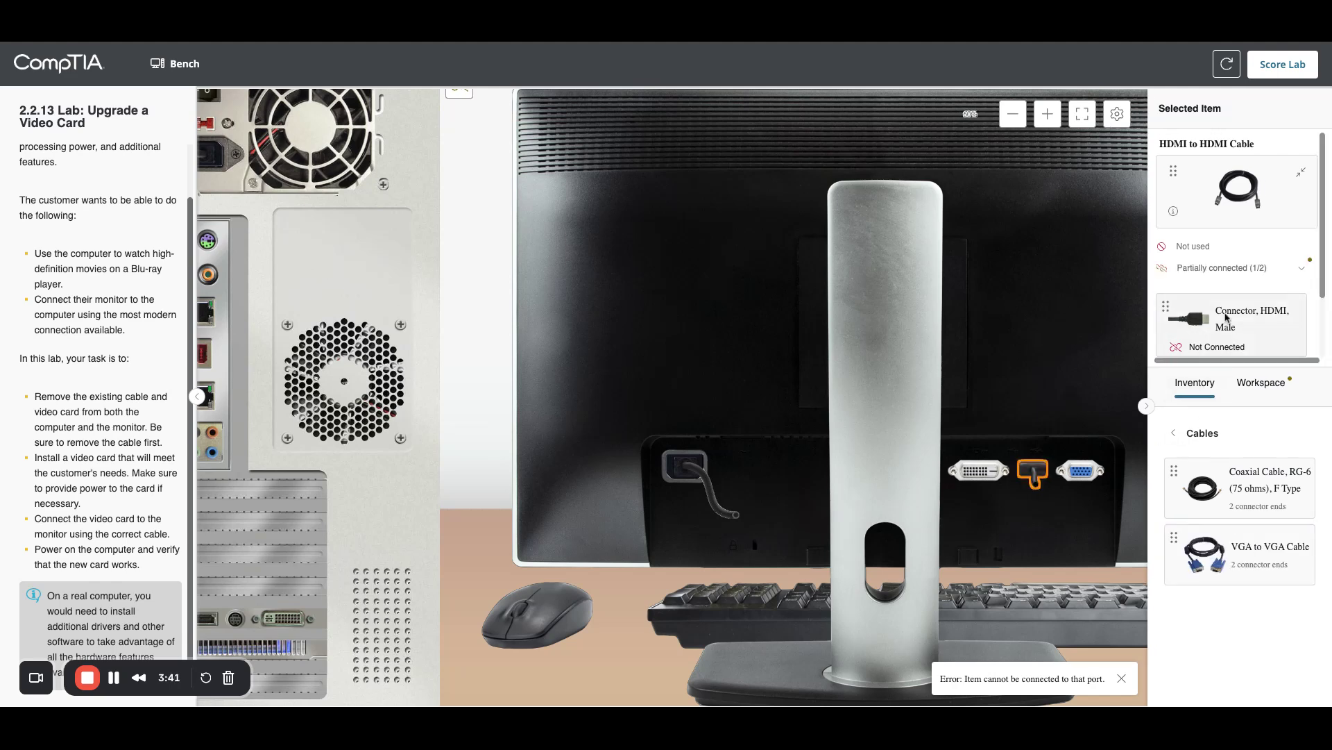
scroll(1221, 277, down, 1)
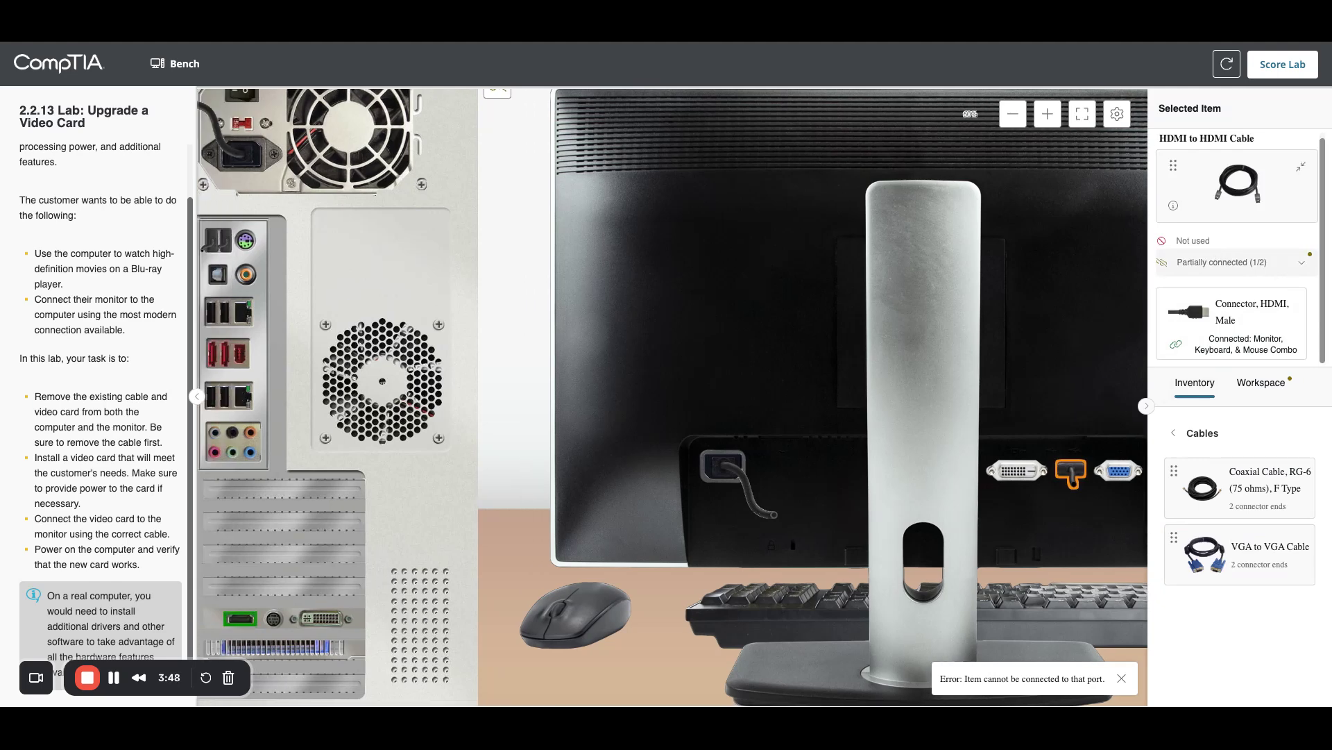
click(240, 618)
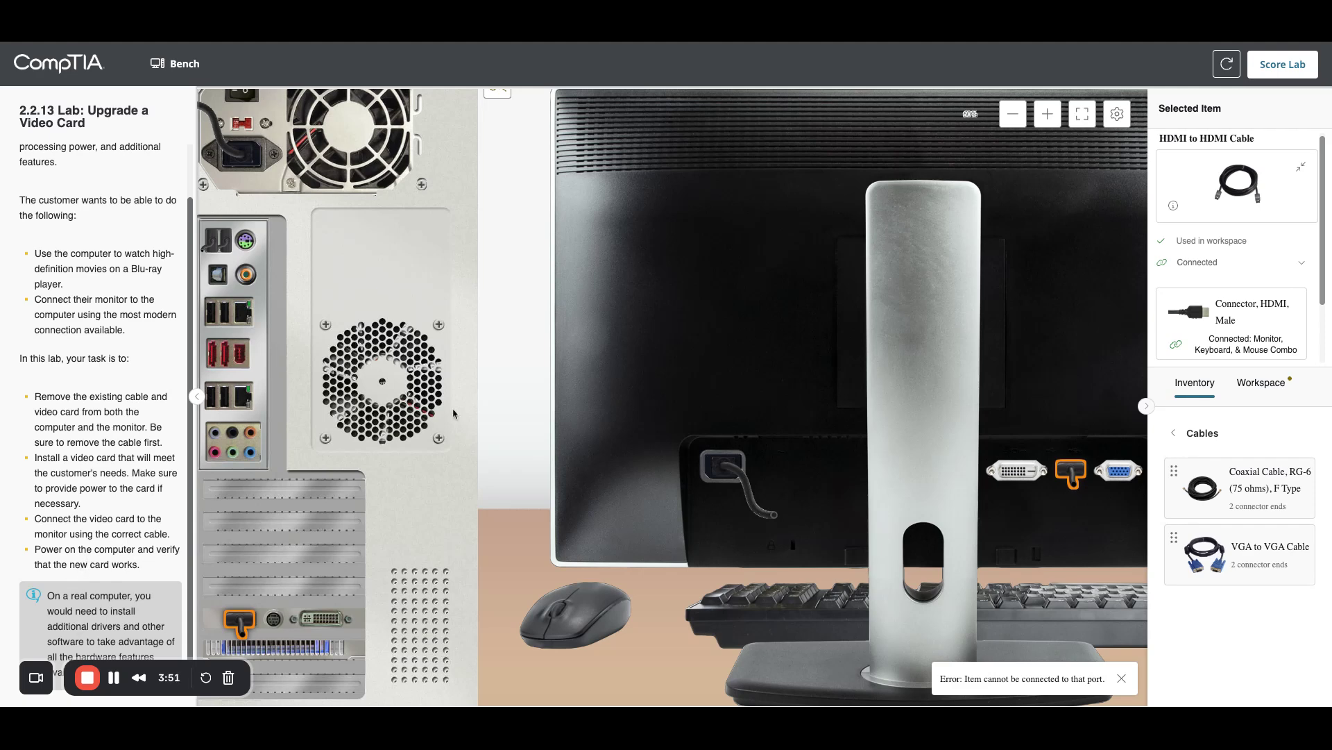
scroll(543, 292, up, 4)
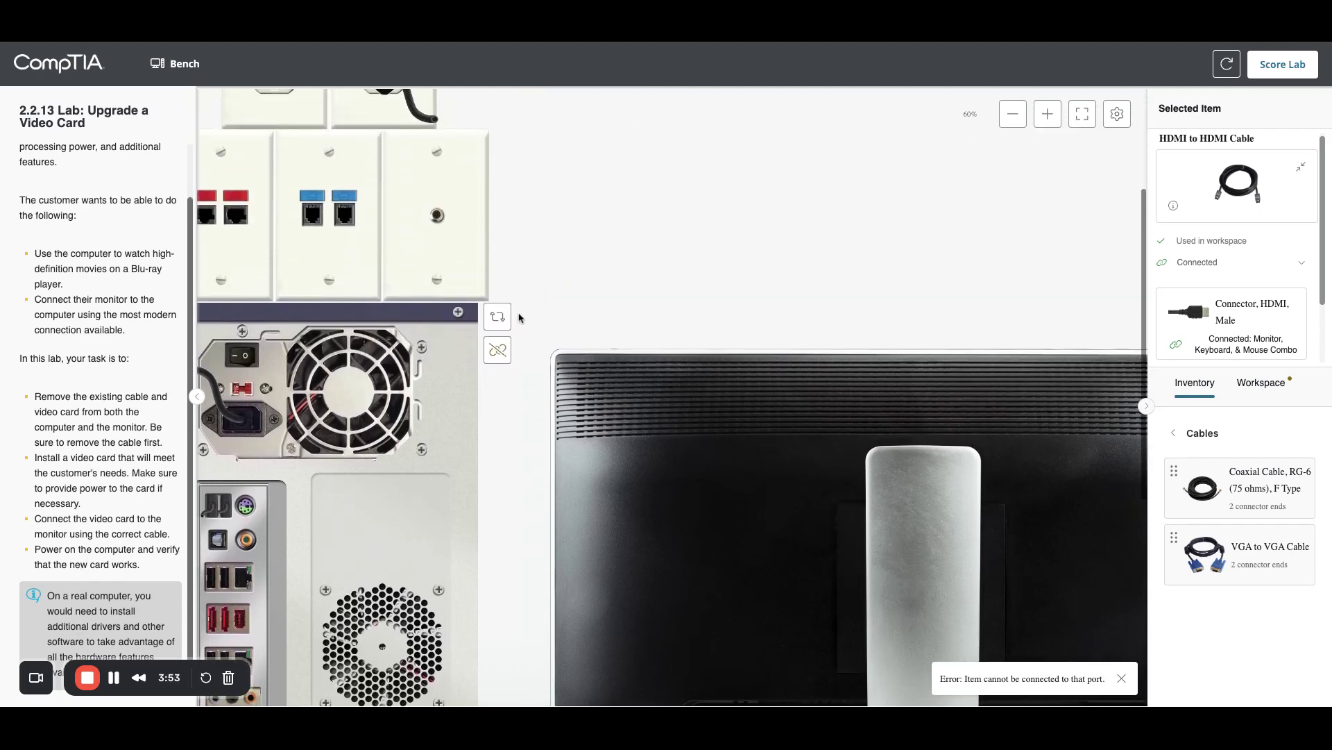
Turn the case to its Front view and press its power button to boot Windows
click(498, 317)
click(463, 350)
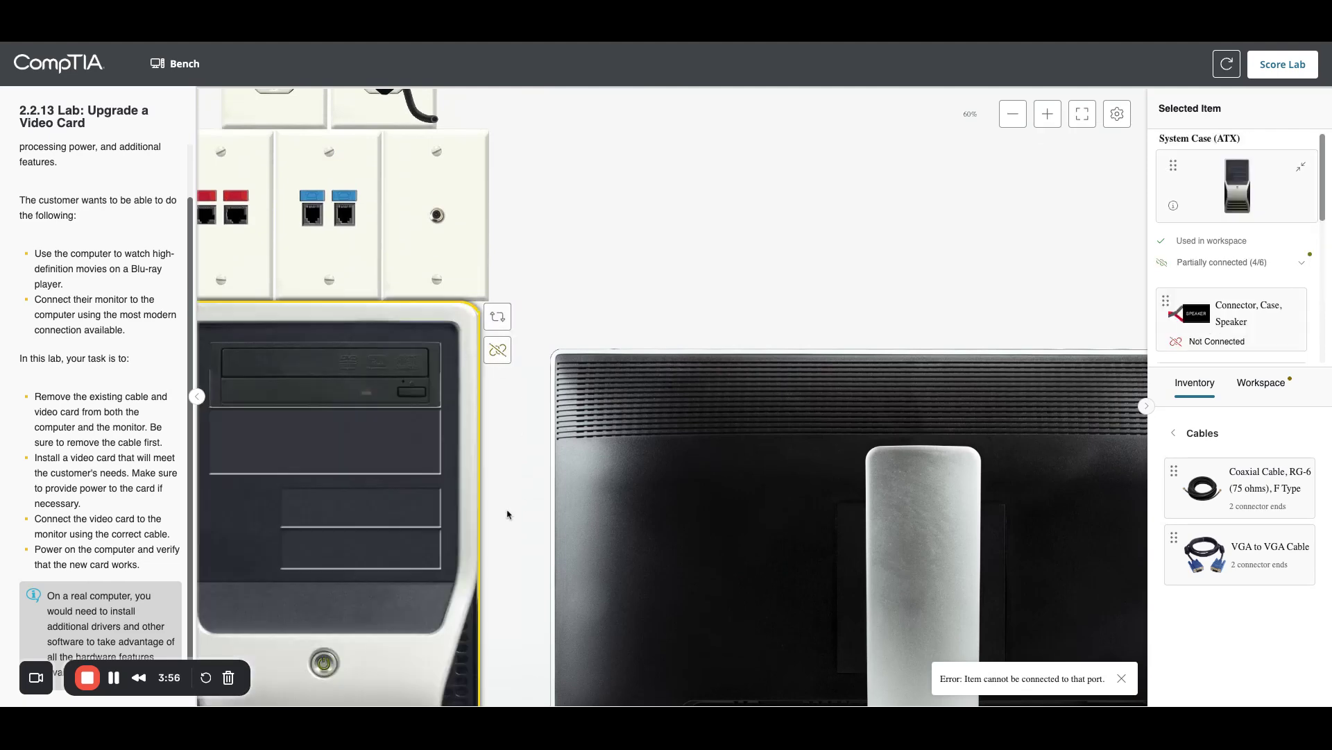
scroll(472, 535, down, 1)
click(325, 572)
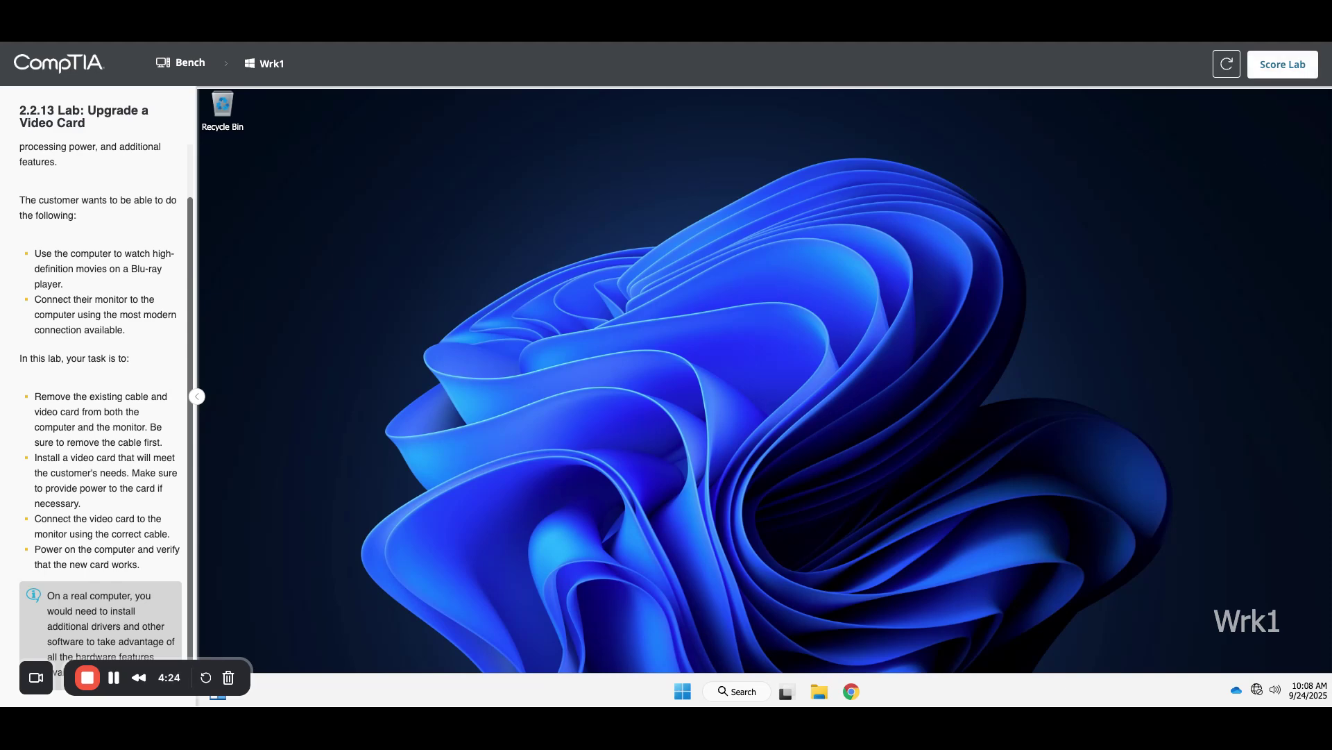
Submit the lab via Score Lab and confirm Score to see the 100% results
click(1283, 64)
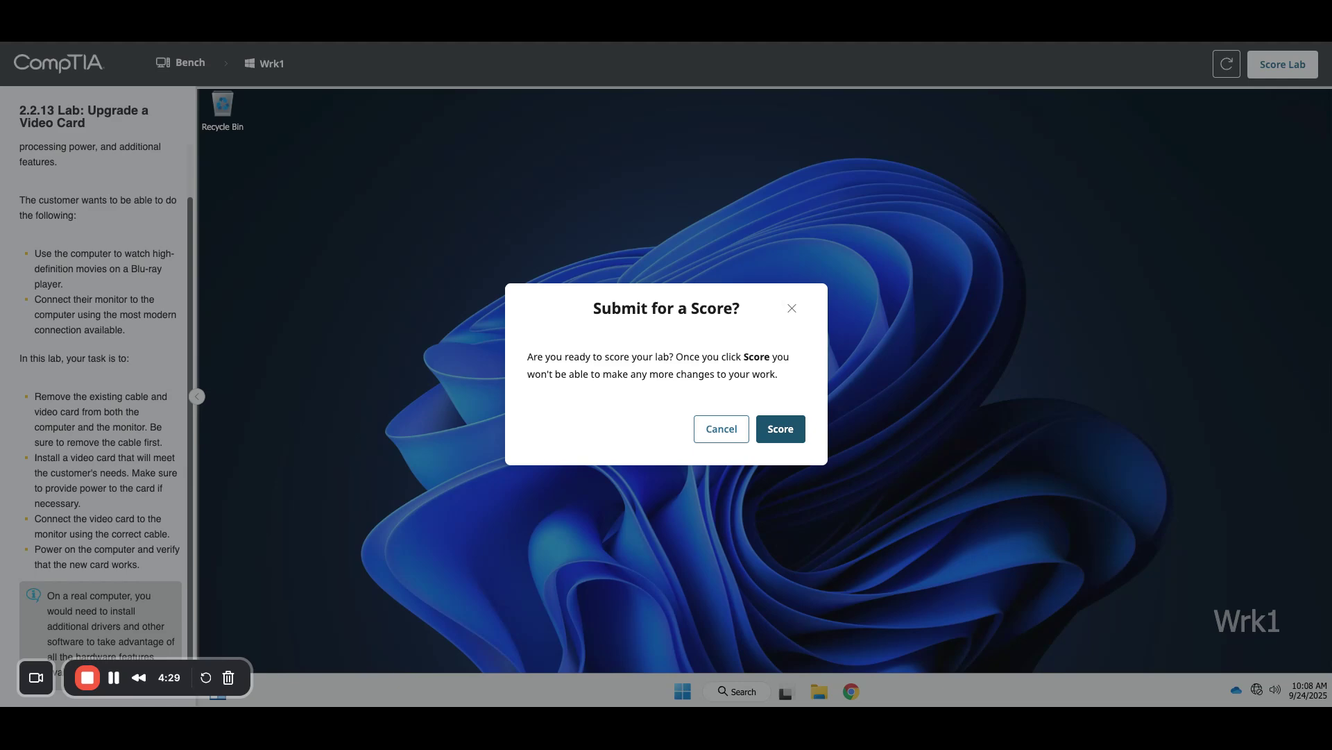
click(776, 430)
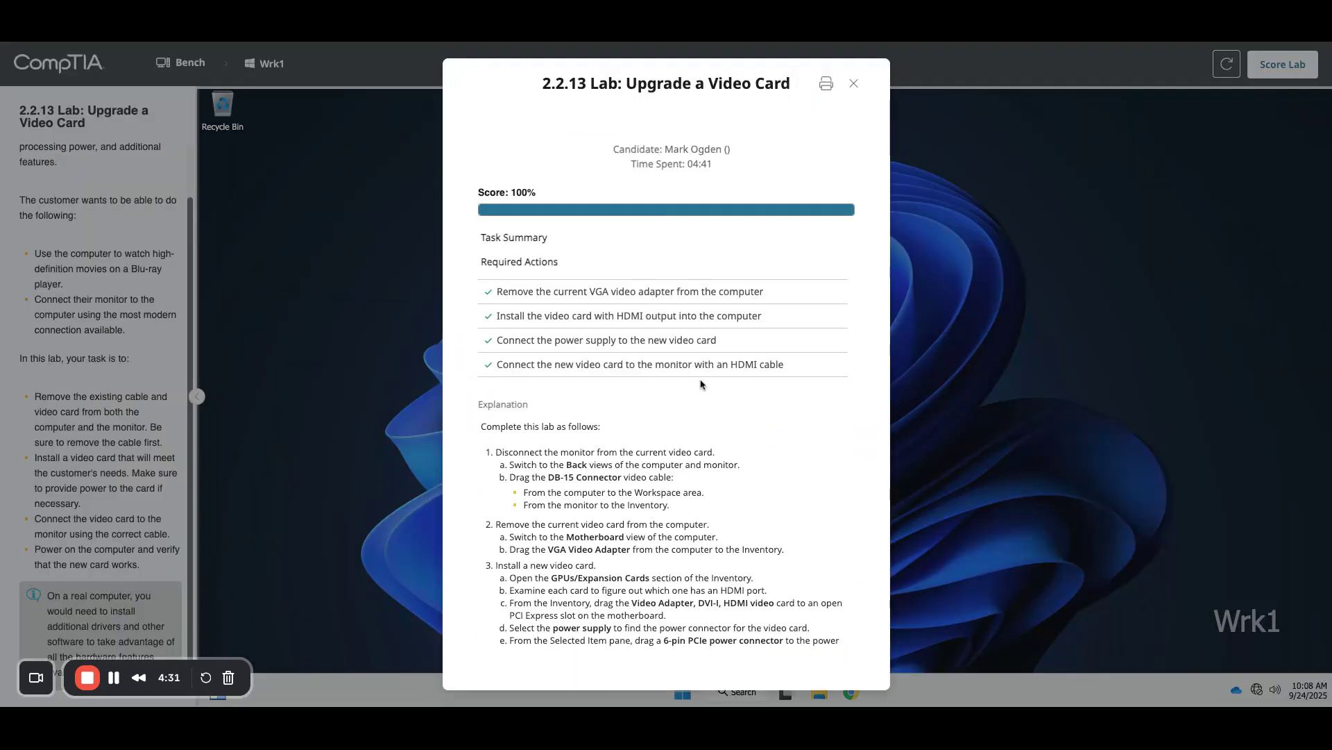